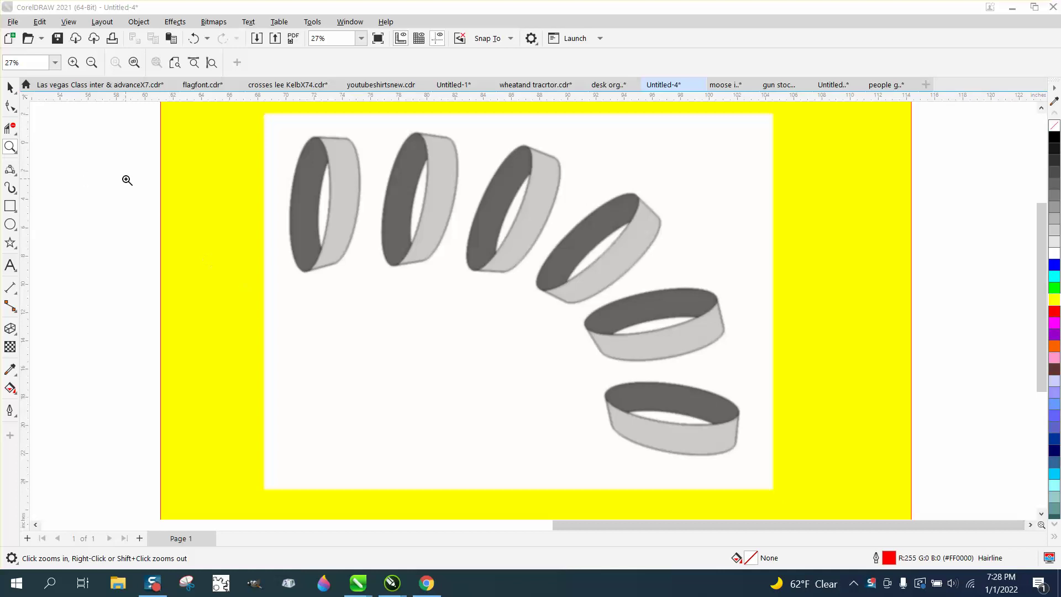
Step: Zoom in to inspect the reference's rings and the blue ring spring closely
click(411, 213)
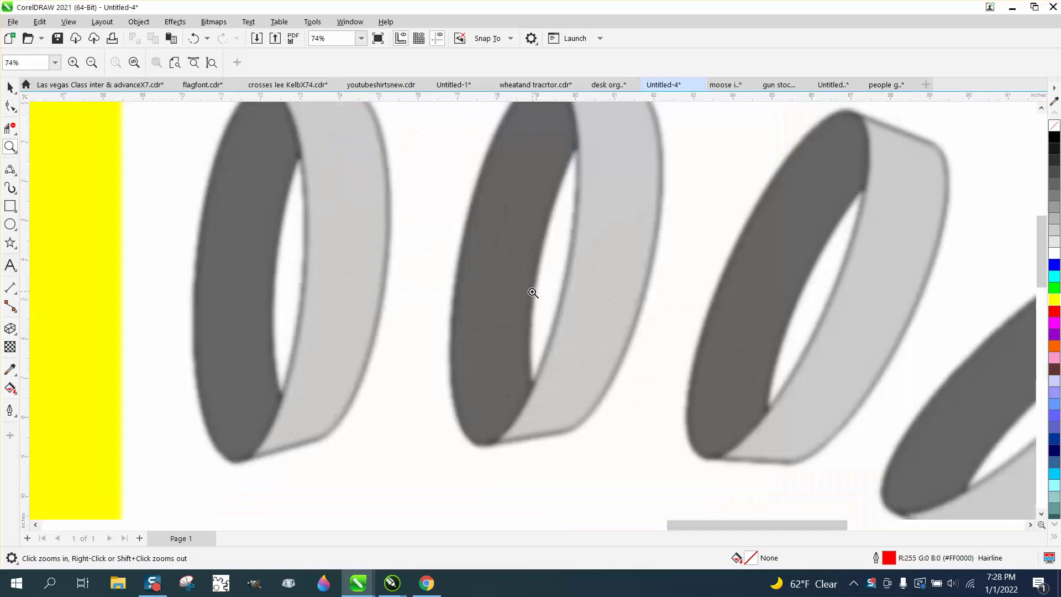
scroll(454, 263, down, 3)
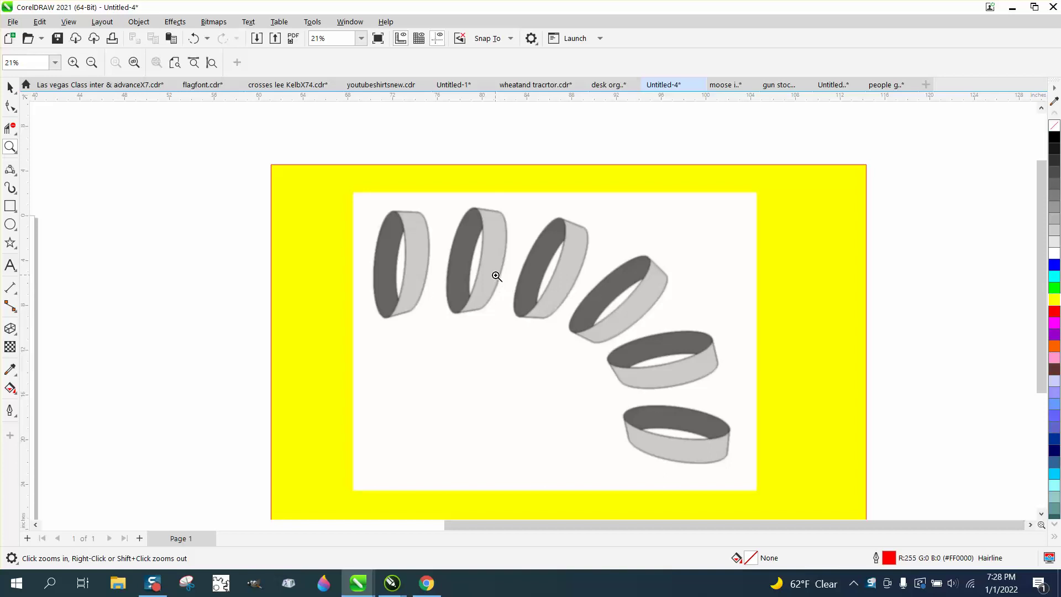
scroll(625, 339, up, 5)
scroll(526, 304, down, 4)
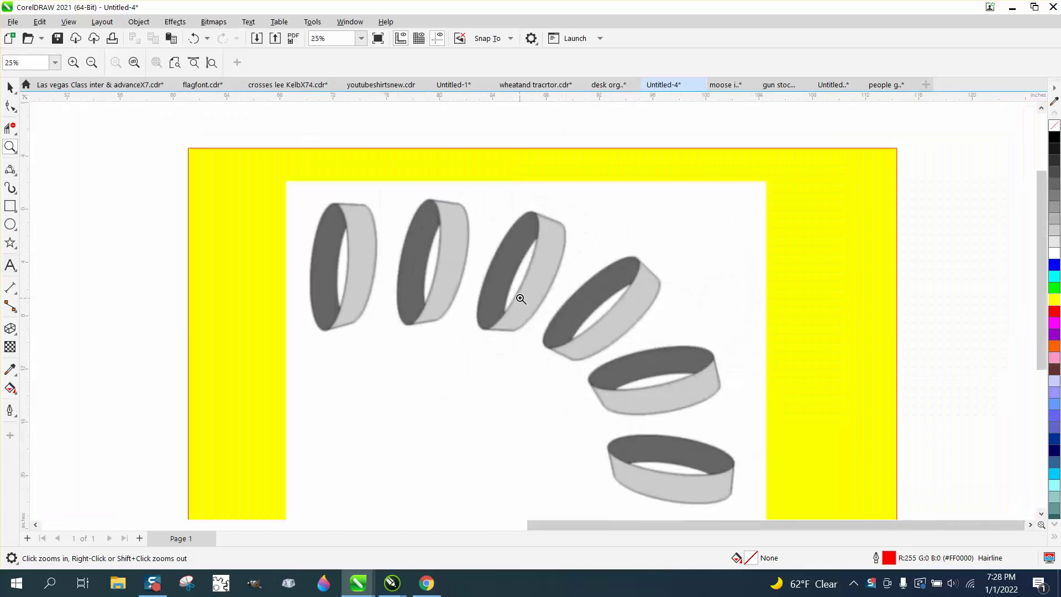
scroll(521, 299, down, 1)
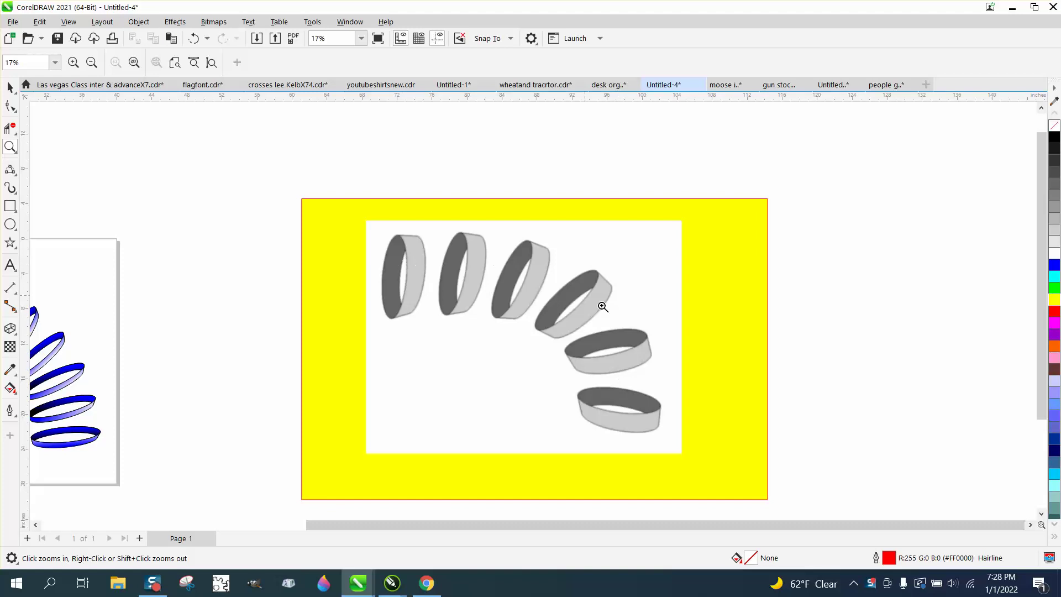
right_click(655, 360)
drag(204, 288, 401, 453)
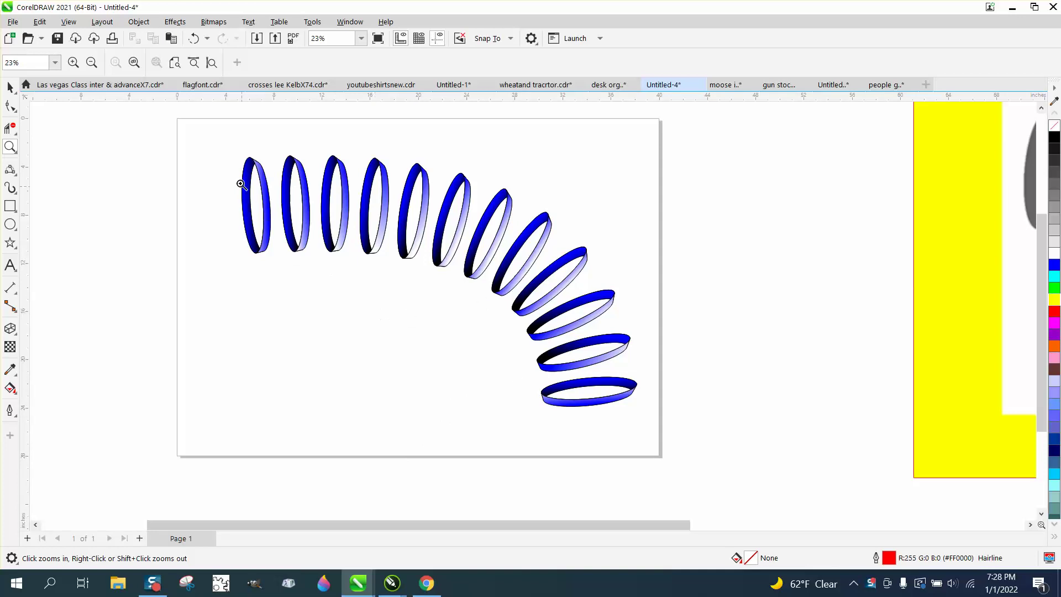
drag(241, 145, 463, 262)
scroll(409, 293, down, 4)
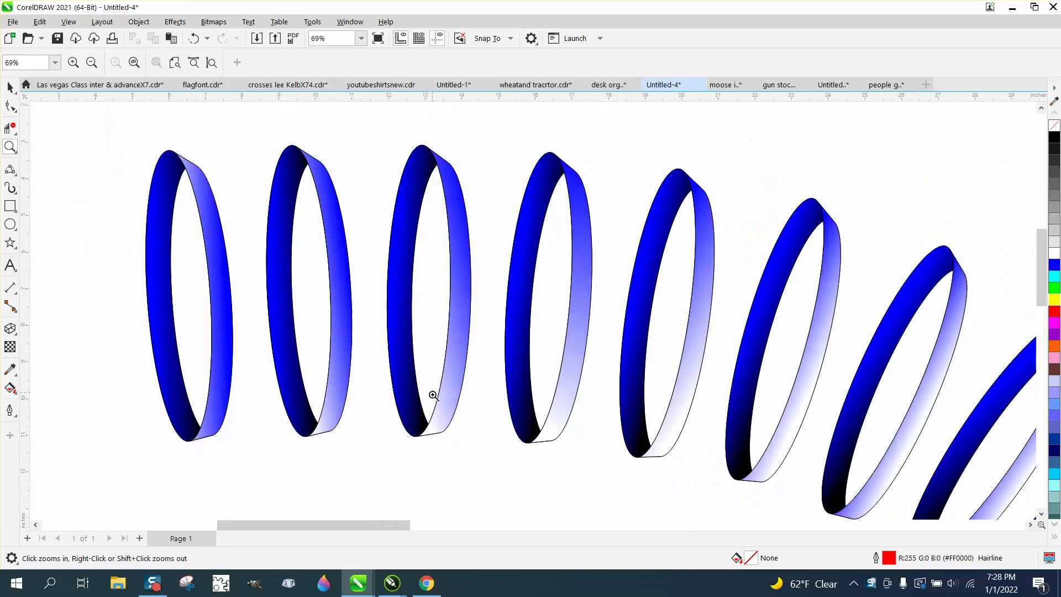
scroll(466, 370, down, 3)
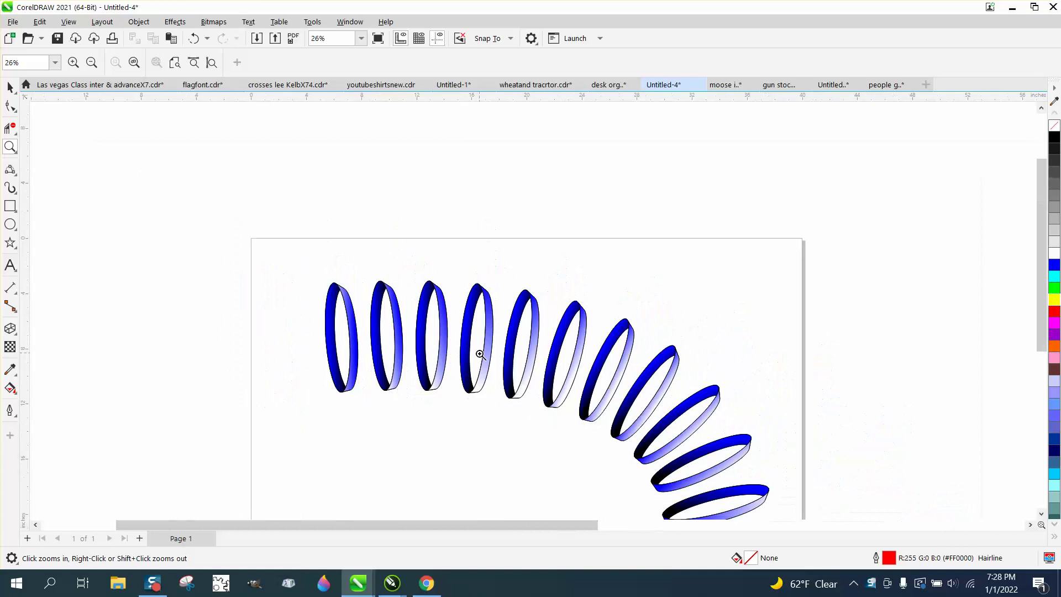
drag(552, 364, 608, 419)
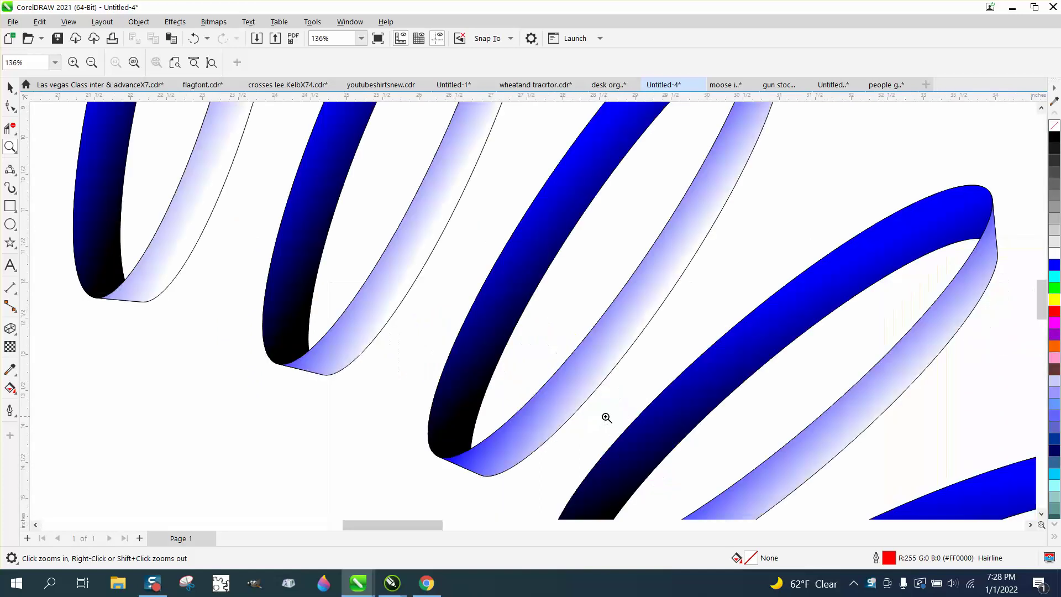
scroll(575, 368, down, 4)
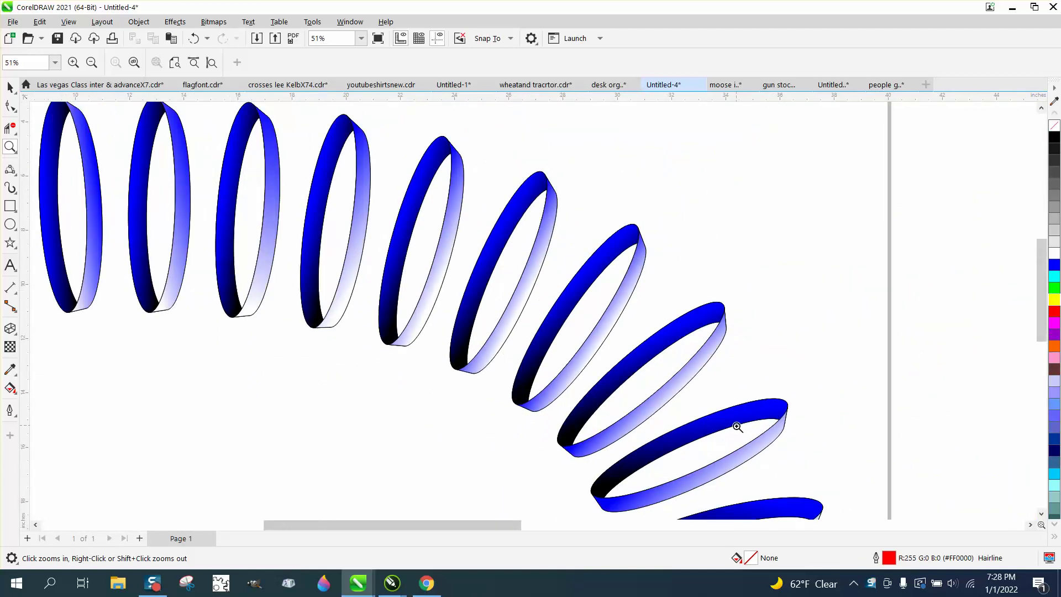
scroll(730, 422, down, 4)
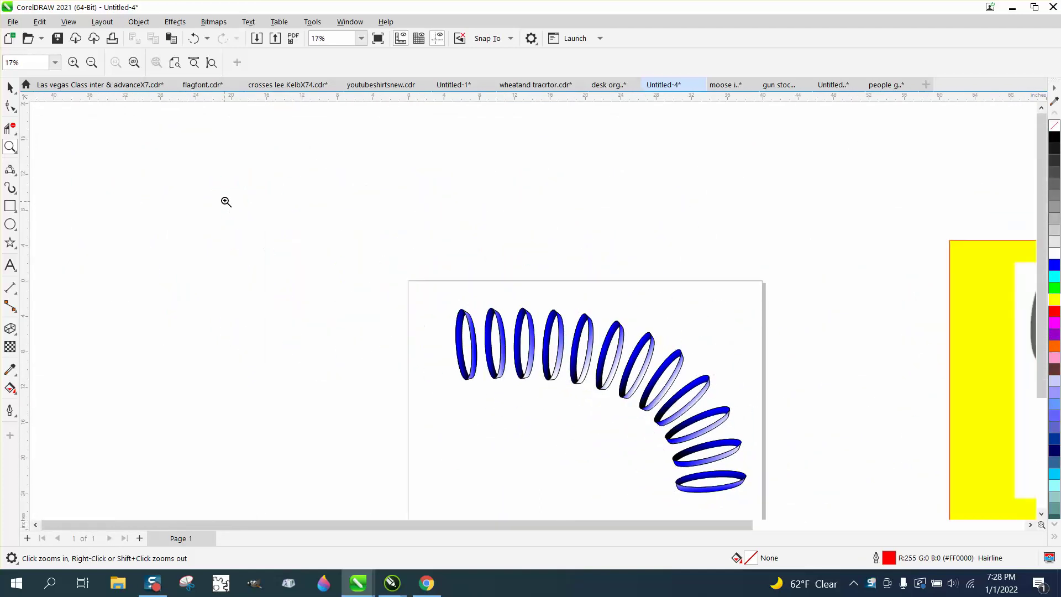
Step: Move the spring up-left and 3drings.jpg left, then draw a flat 9.857 × 2.932 in ellipse
click(10, 88)
drag(611, 419, 773, 505)
drag(599, 379, 273, 187)
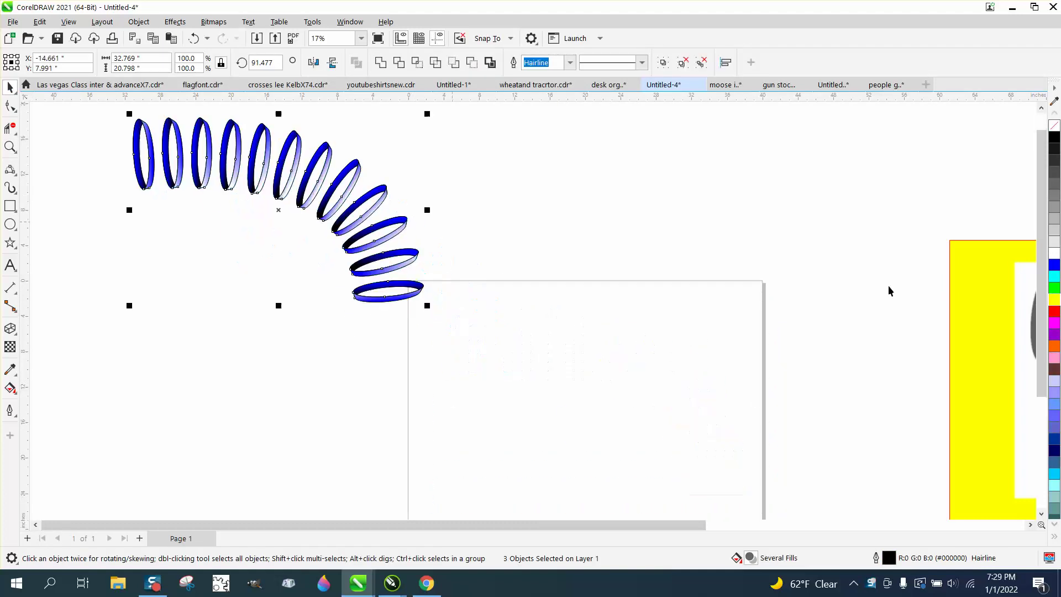
drag(975, 298, 800, 289)
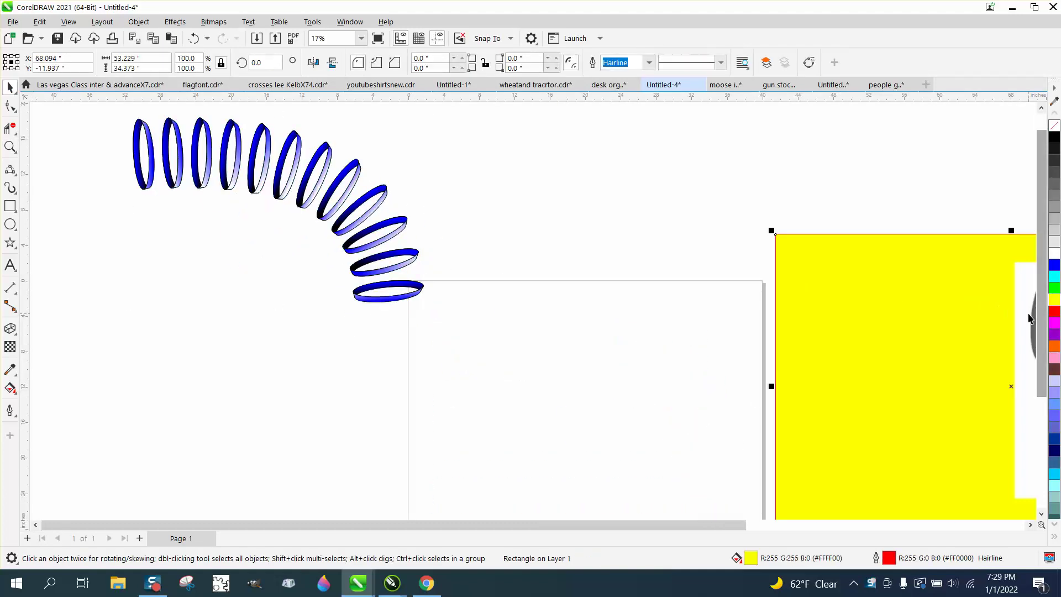
drag(872, 318, 824, 313)
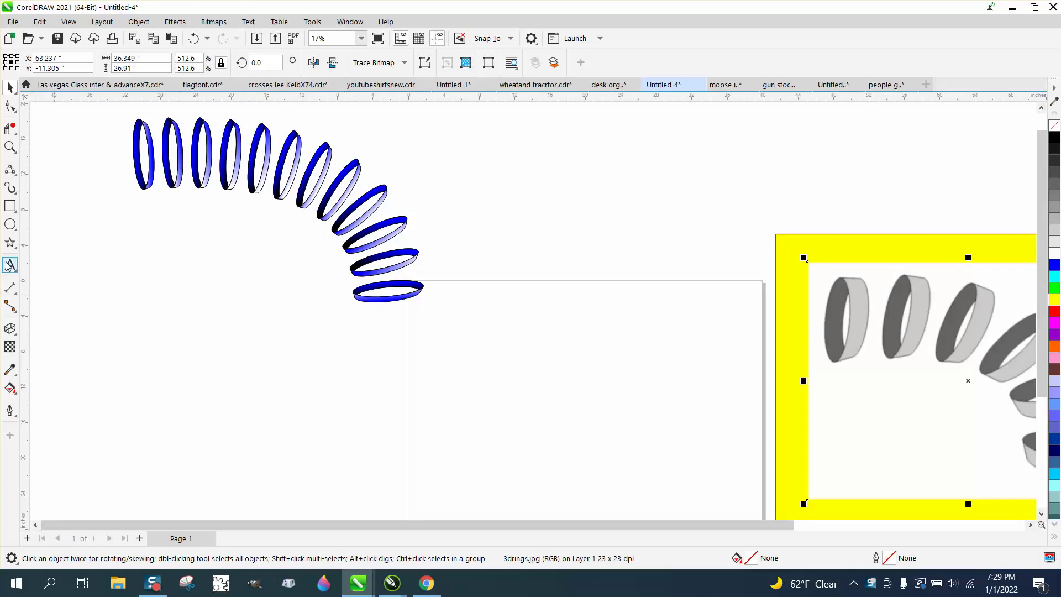
click(9, 227)
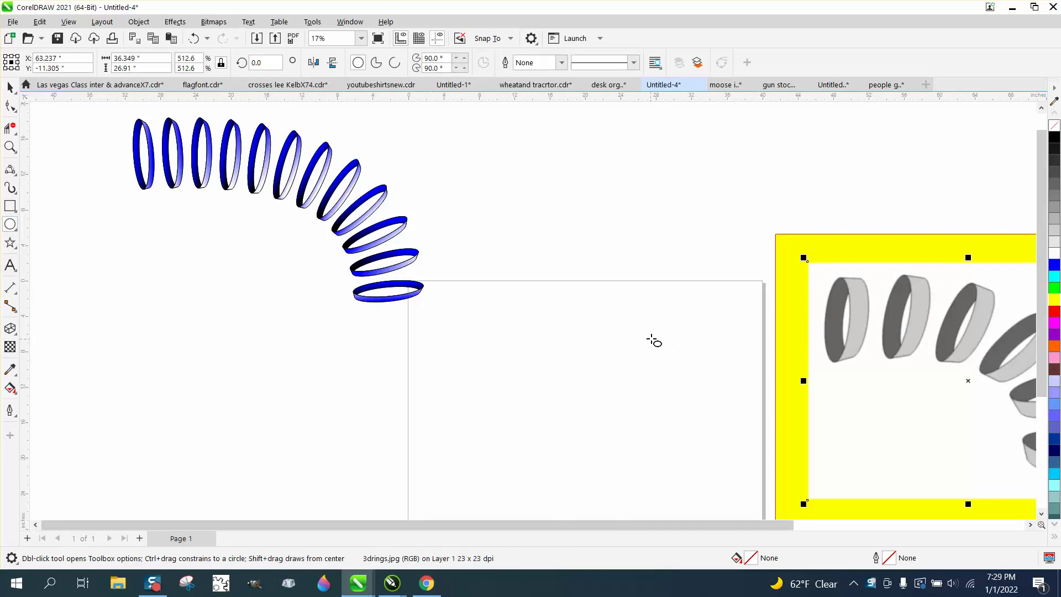
drag(651, 337, 569, 359)
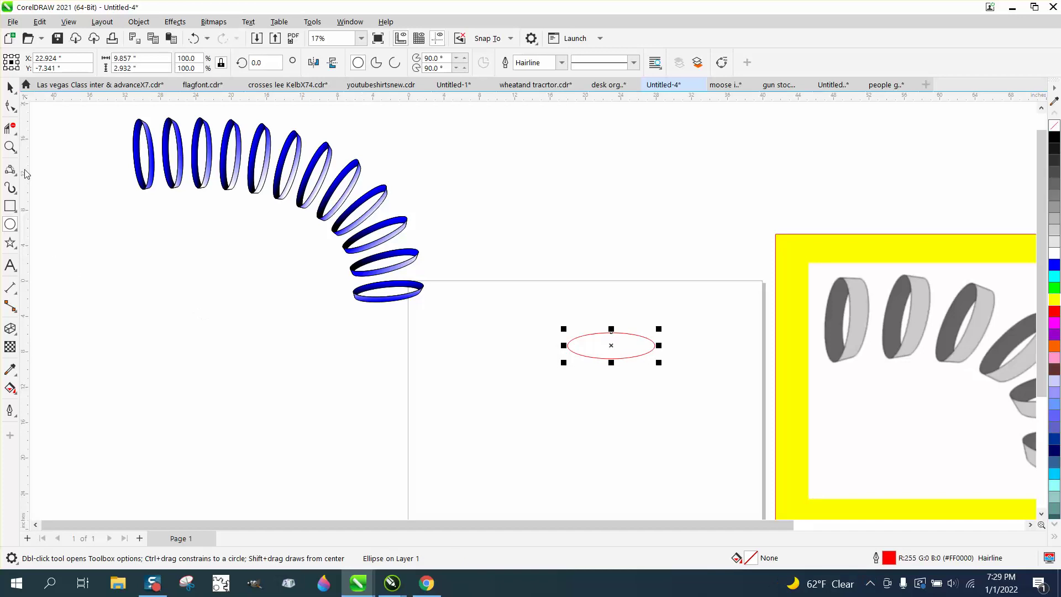
Step: Extrude the ellipse downward into a 3D band and zoom in on it
click(17, 338)
click(50, 400)
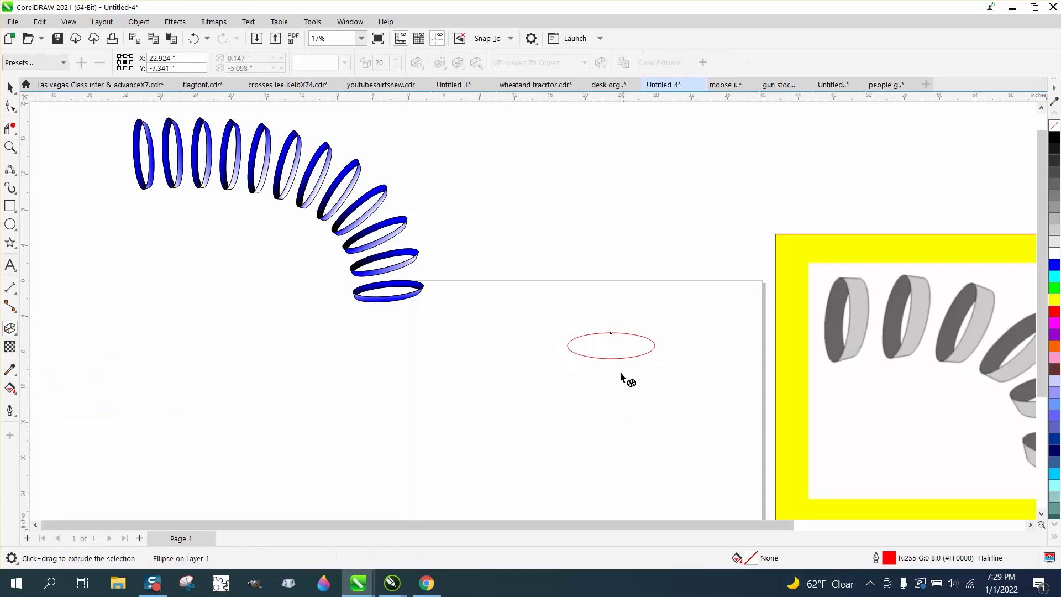
drag(614, 350, 610, 383)
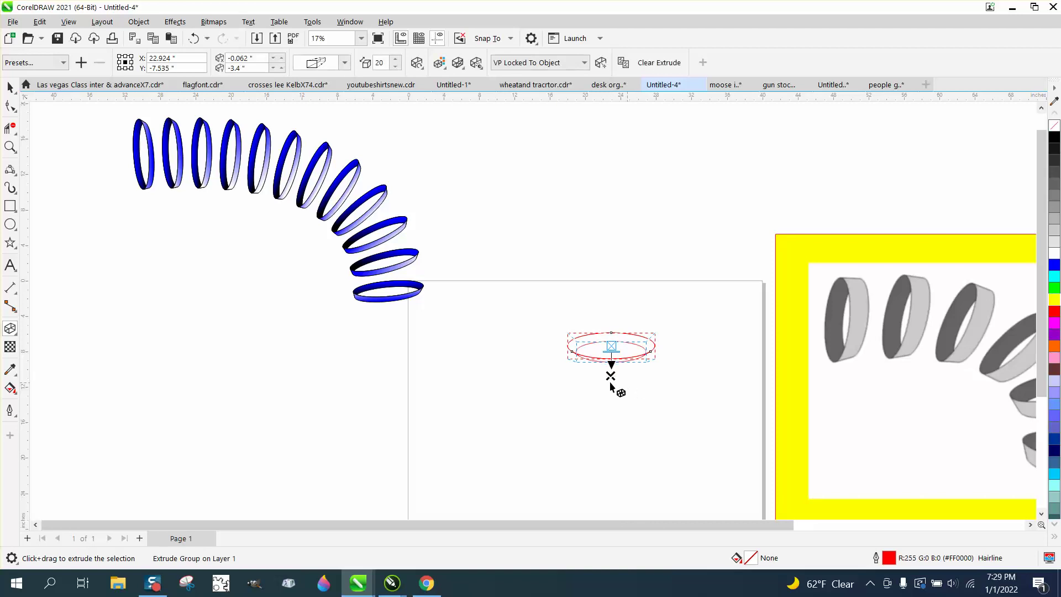
click(10, 146)
drag(535, 295, 680, 390)
scroll(602, 337, down, 4)
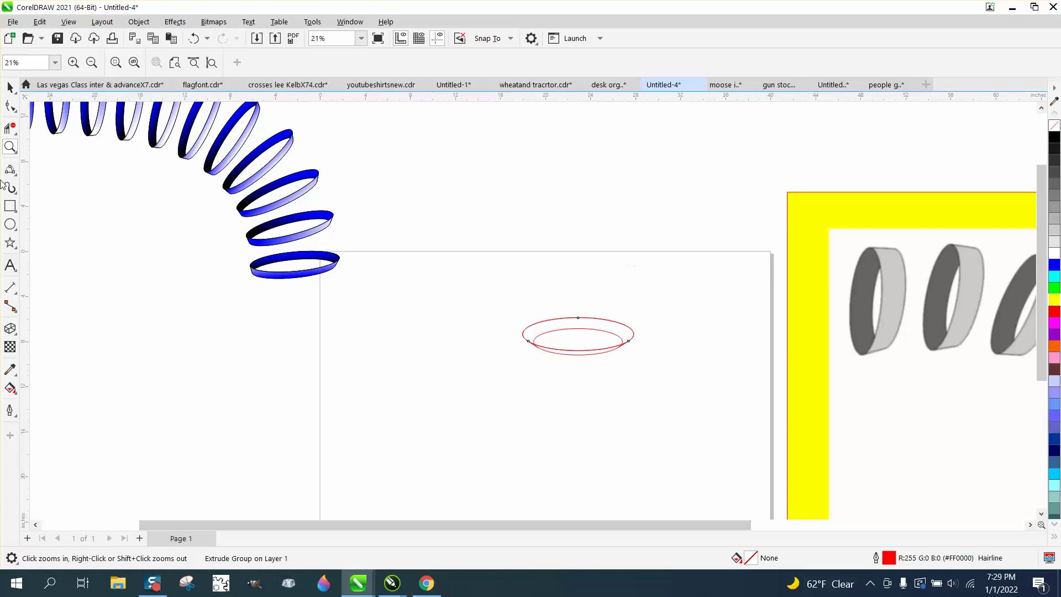
drag(727, 416, 727, 416)
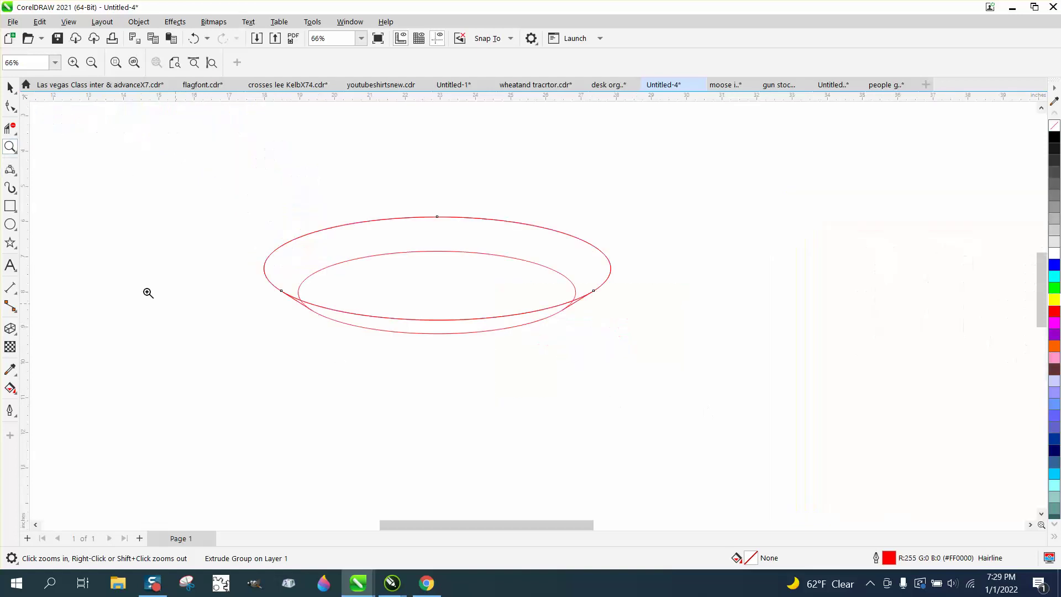
Step: Tilt the extrusion with Extrude Rotation and reduce its depth from 15 to 9
click(9, 89)
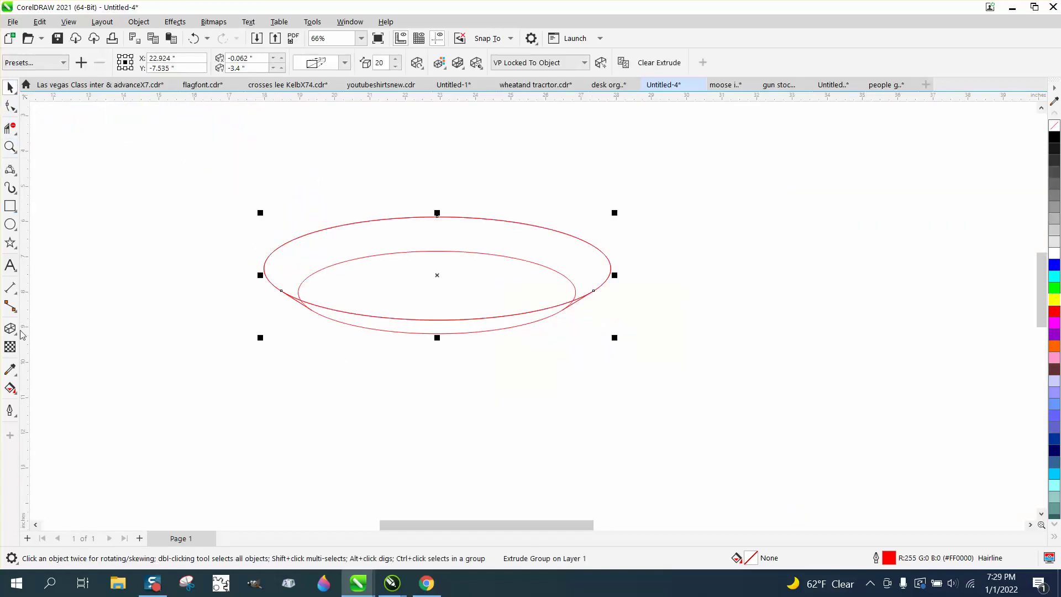
click(10, 329)
drag(438, 293, 438, 286)
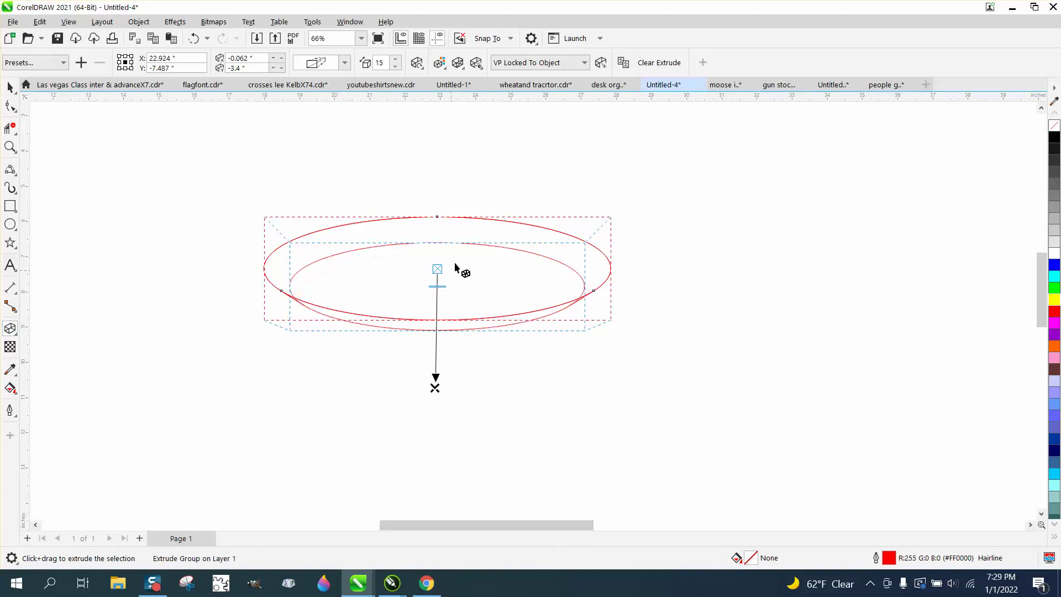
click(416, 64)
drag(473, 213, 489, 206)
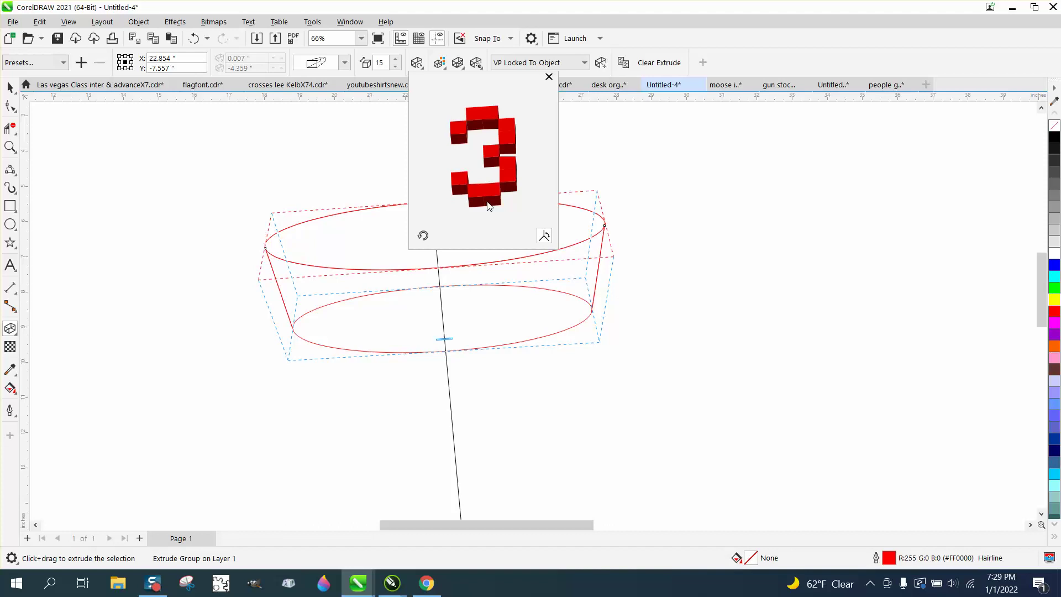
click(446, 340)
drag(446, 339, 445, 309)
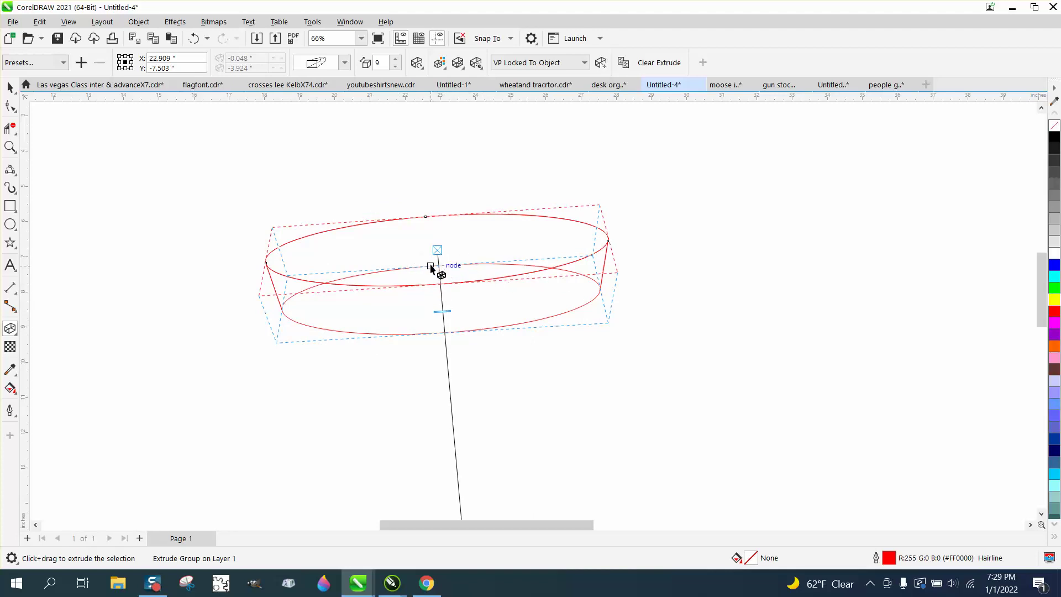
key(space)
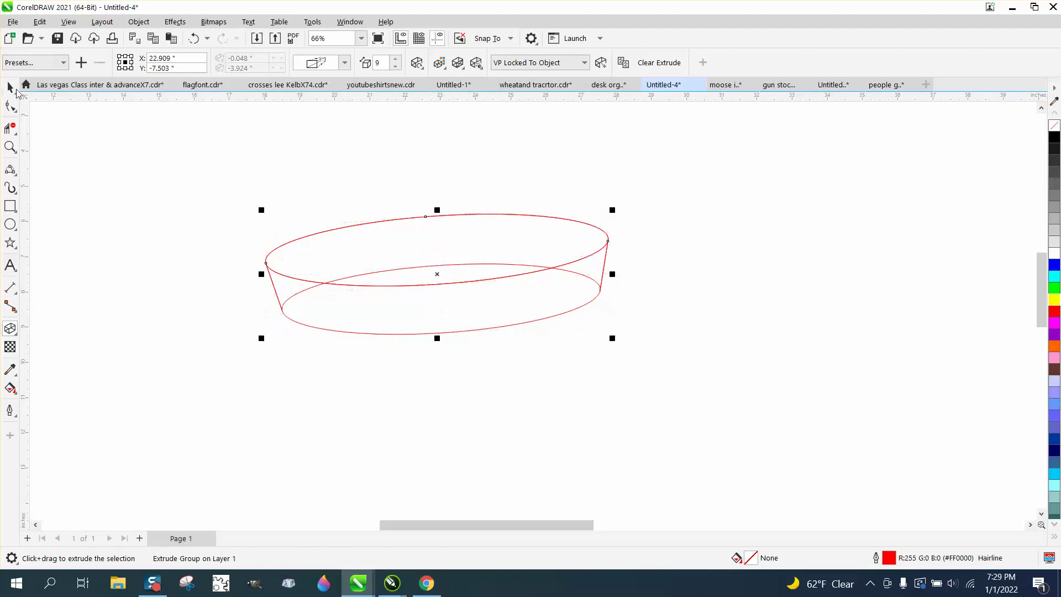
Step: Break the extrude group apart into separate shapes
drag(200, 153, 629, 360)
click(138, 22)
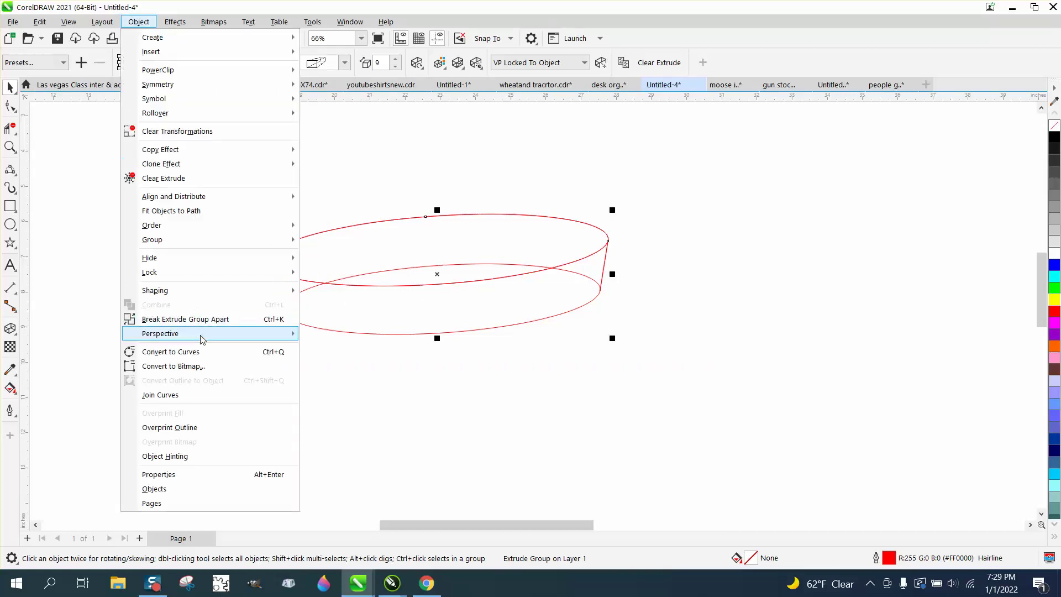
click(202, 319)
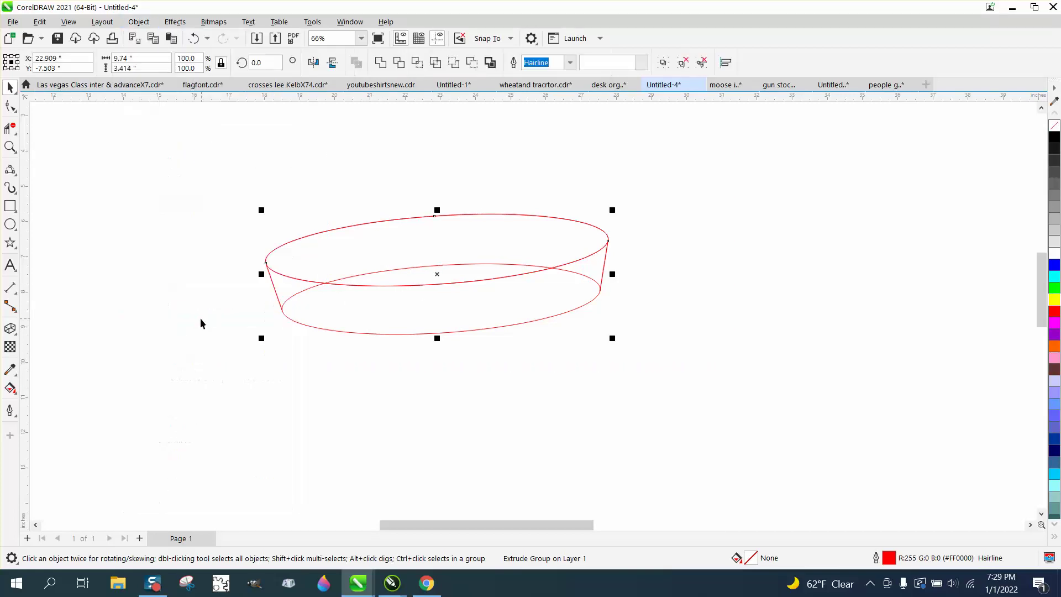
Step: Trim the inner ellipse's left and right segments with Virtual Segment Delete
click(10, 128)
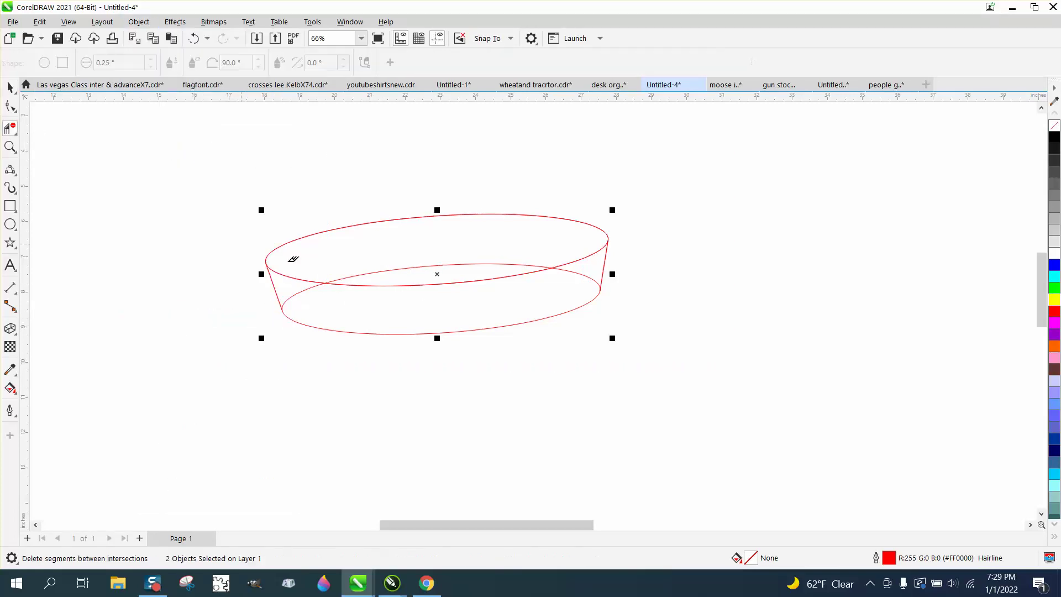
click(300, 289)
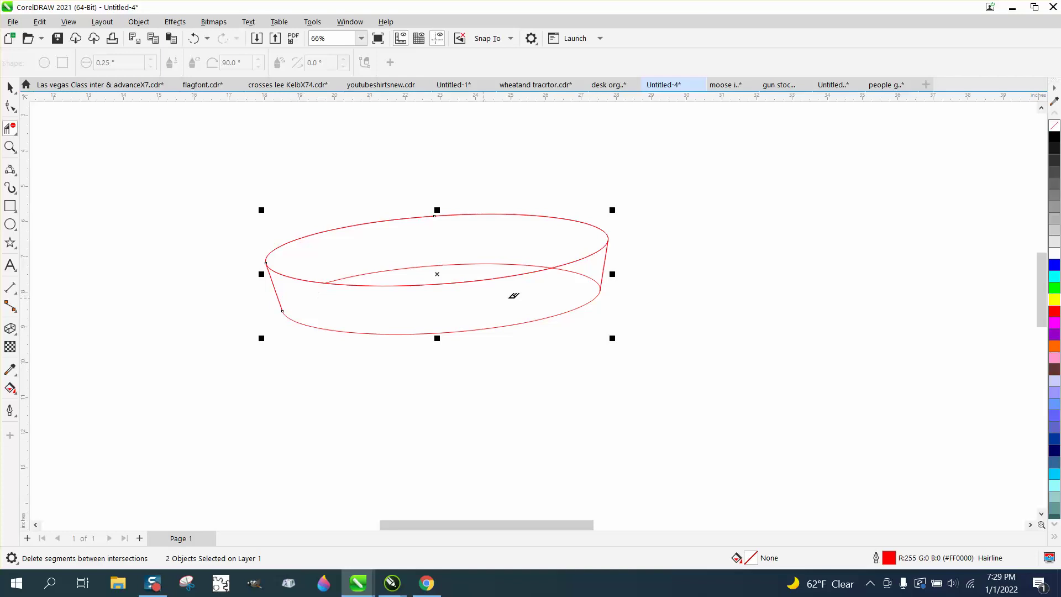
click(576, 270)
click(16, 394)
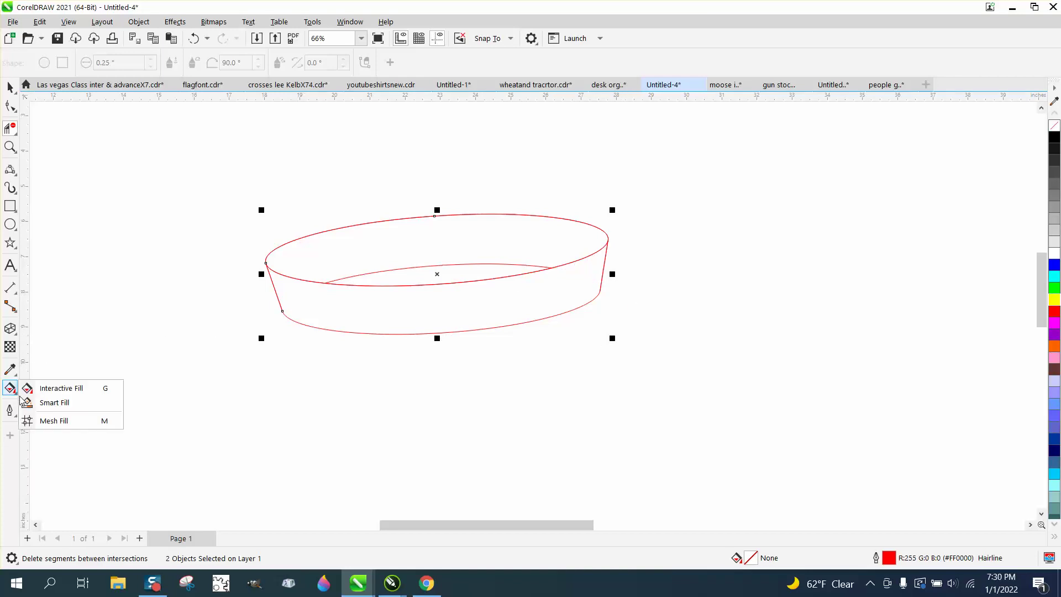
Step: Smart-fill the ring's outer band light grey and its inside mid grey
click(56, 404)
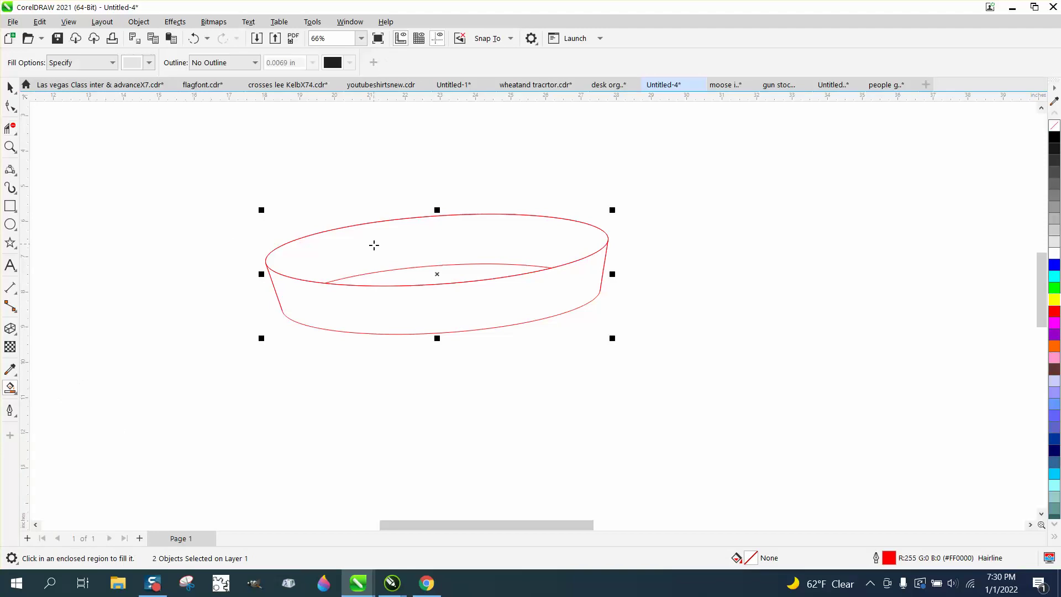
click(405, 313)
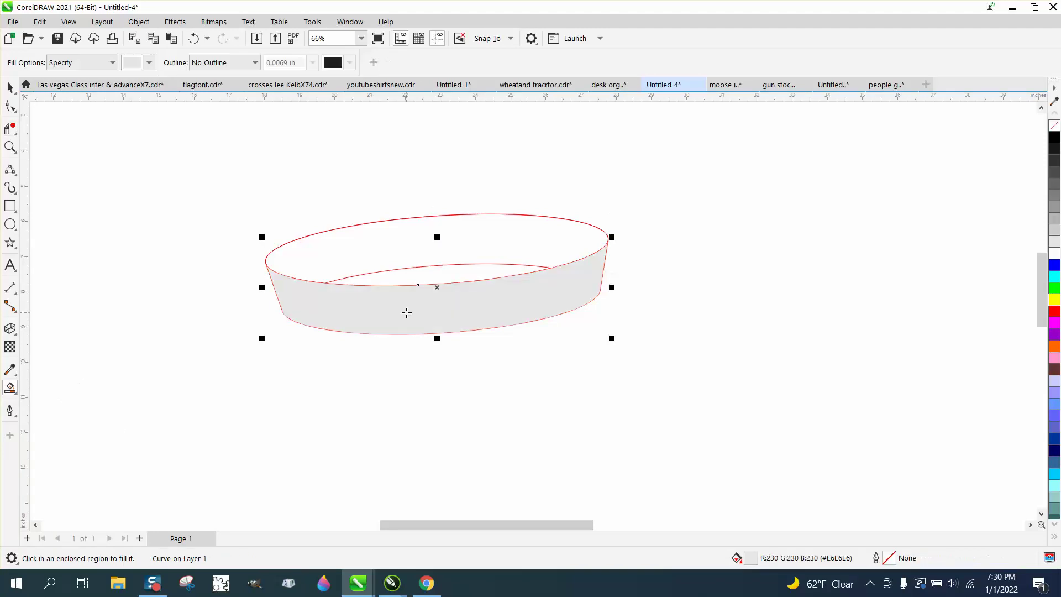
click(149, 63)
click(219, 132)
click(408, 232)
click(408, 232)
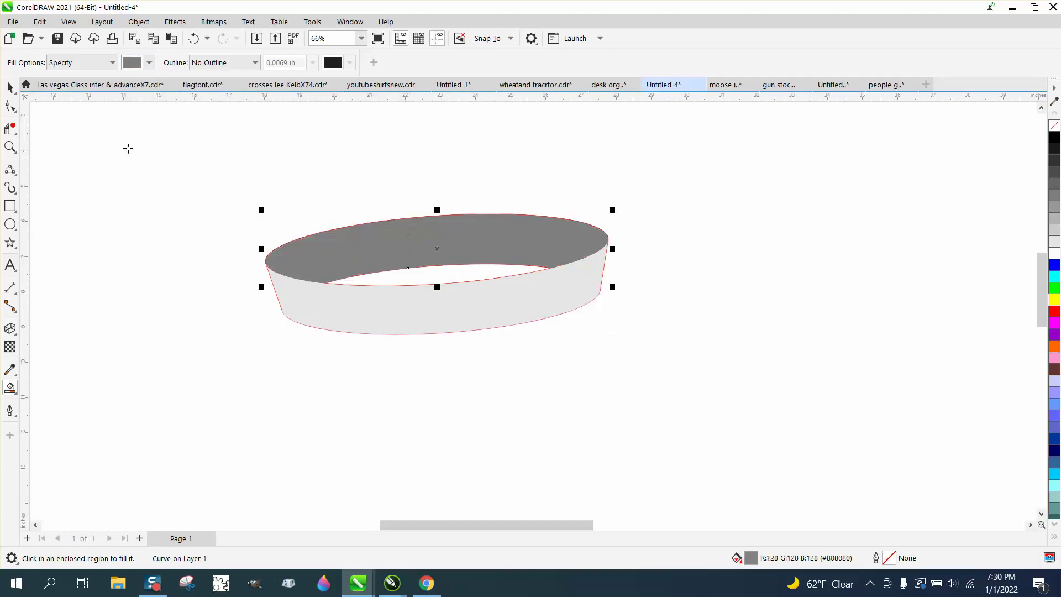
Step: Select all four ring parts and give them black outlines
click(10, 87)
drag(240, 169, 264, 236)
drag(741, 364, 741, 365)
right_click(1053, 139)
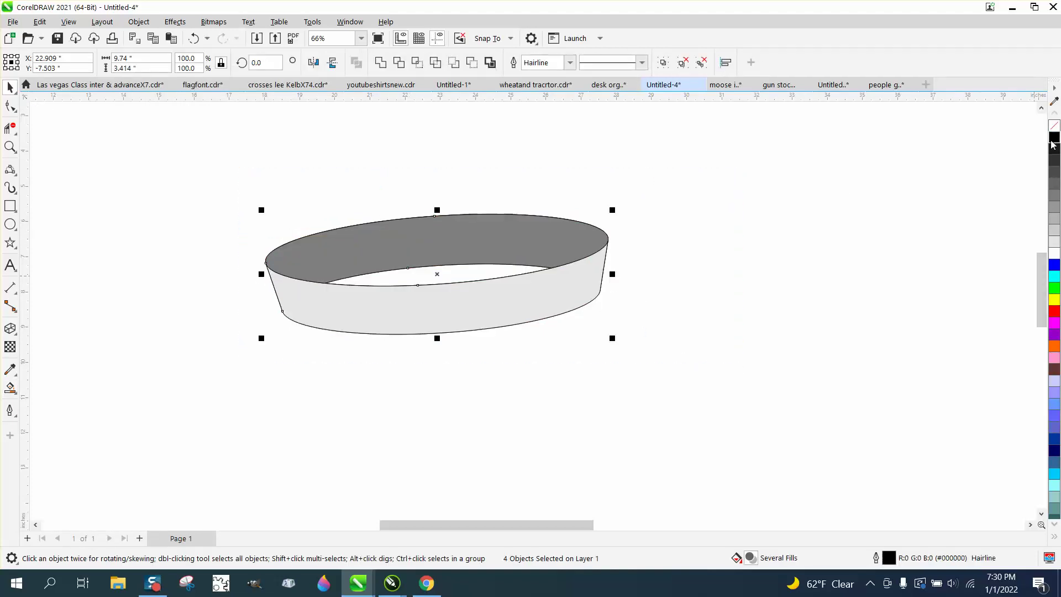
scroll(703, 218, down, 1)
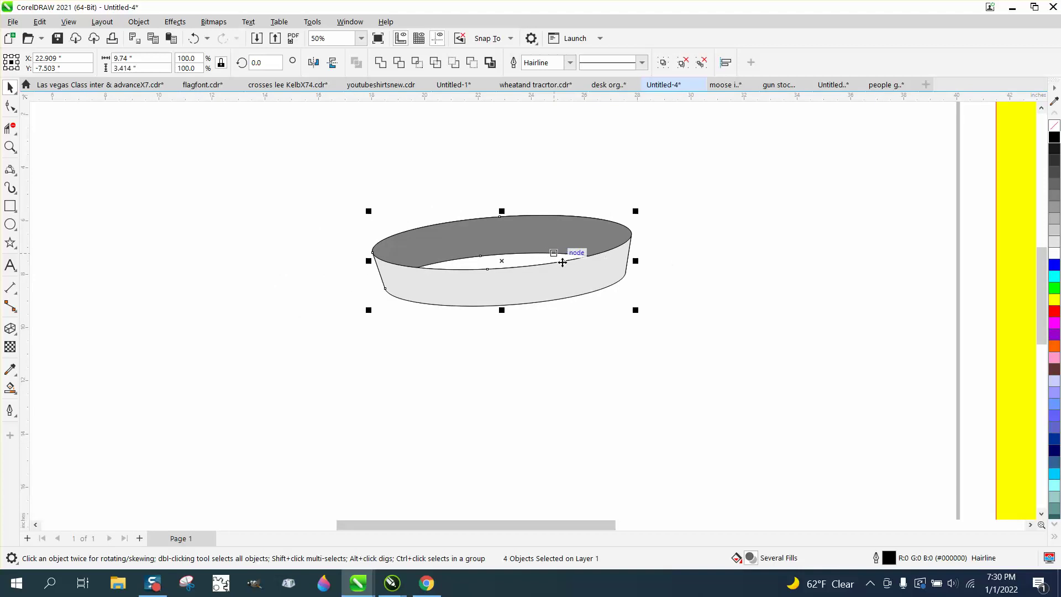
scroll(655, 269, down, 2)
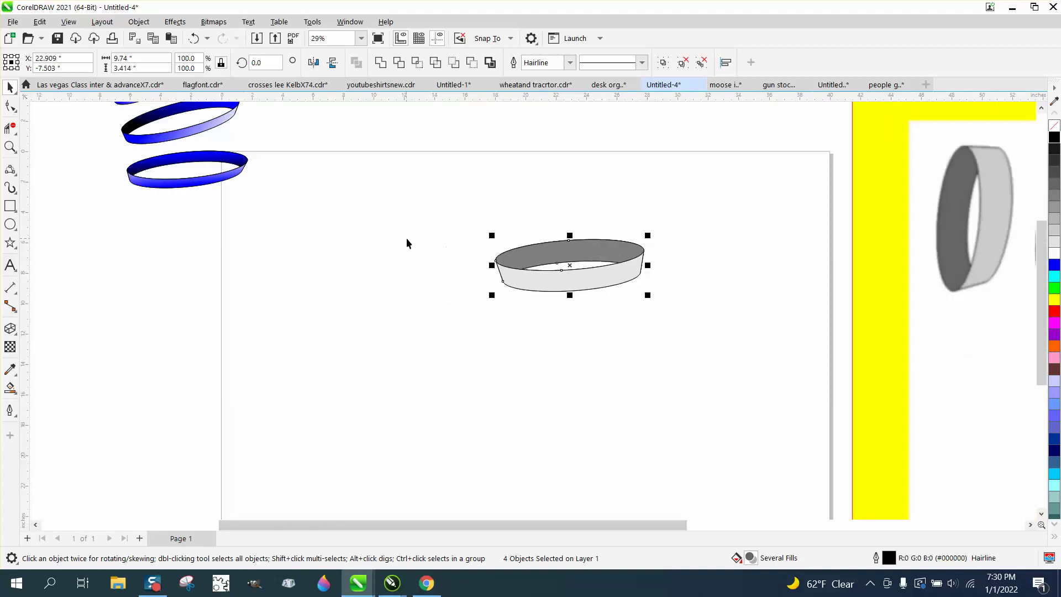
Step: Group the ring's four parts and rotate it about 84° to stand upright
drag(435, 214, 748, 321)
key(ctrl+g)
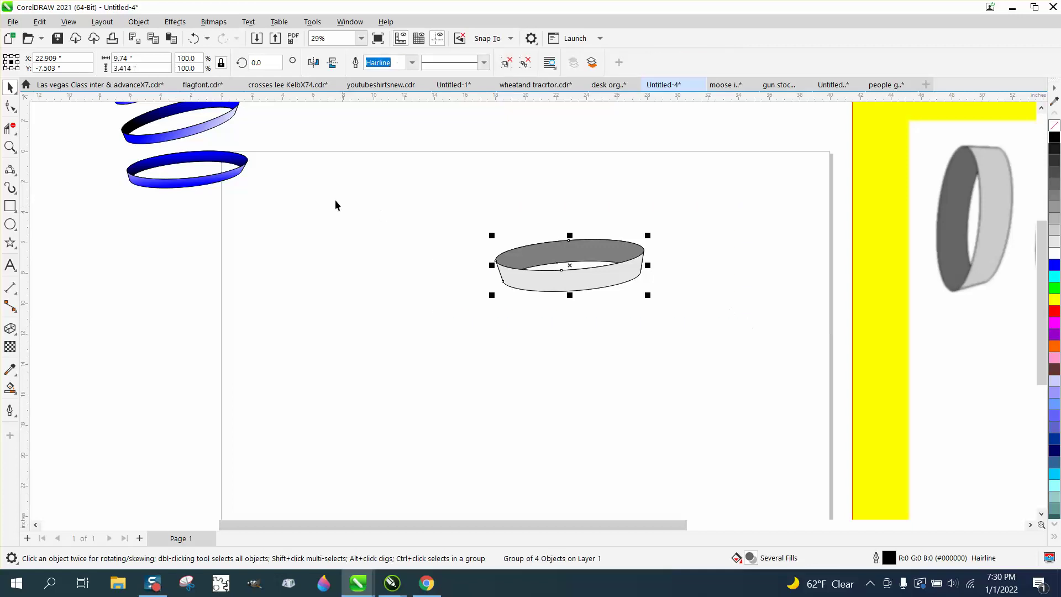
click(586, 265)
drag(650, 232, 548, 188)
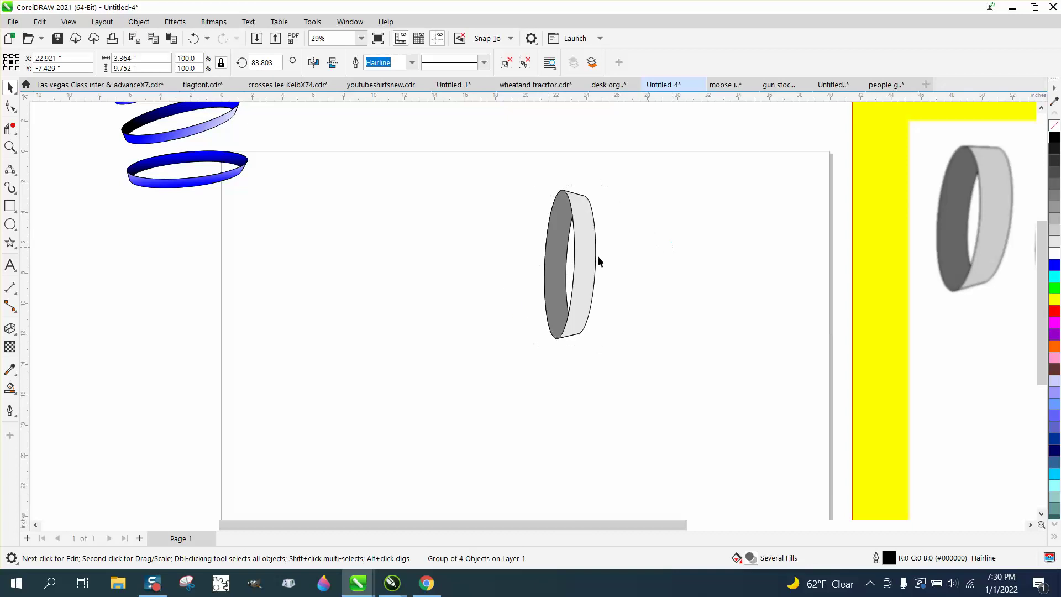
click(548, 261)
Step: Move the upright ring to the page's left edge, copy it to the right, and select both
drag(547, 261, 318, 266)
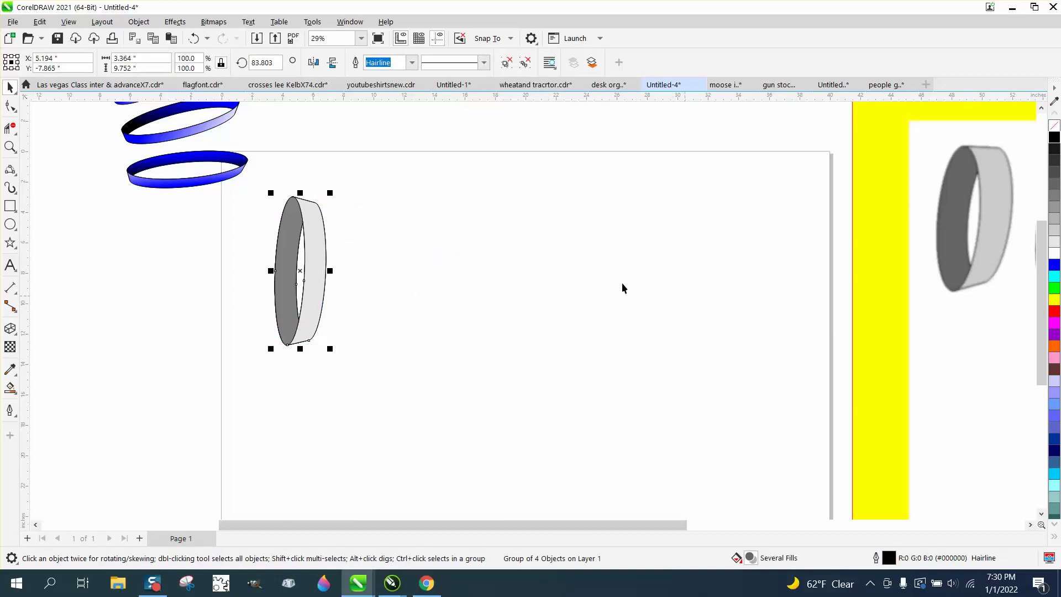
drag(304, 268, 735, 279)
drag(262, 165, 564, 329)
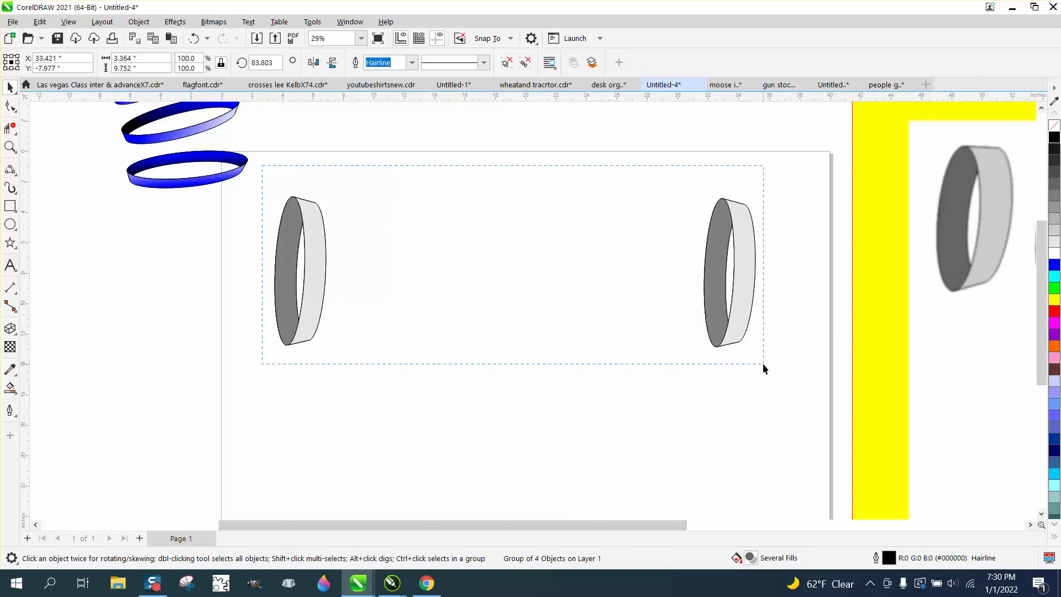
drag(763, 363, 764, 365)
scroll(516, 413, down, 3)
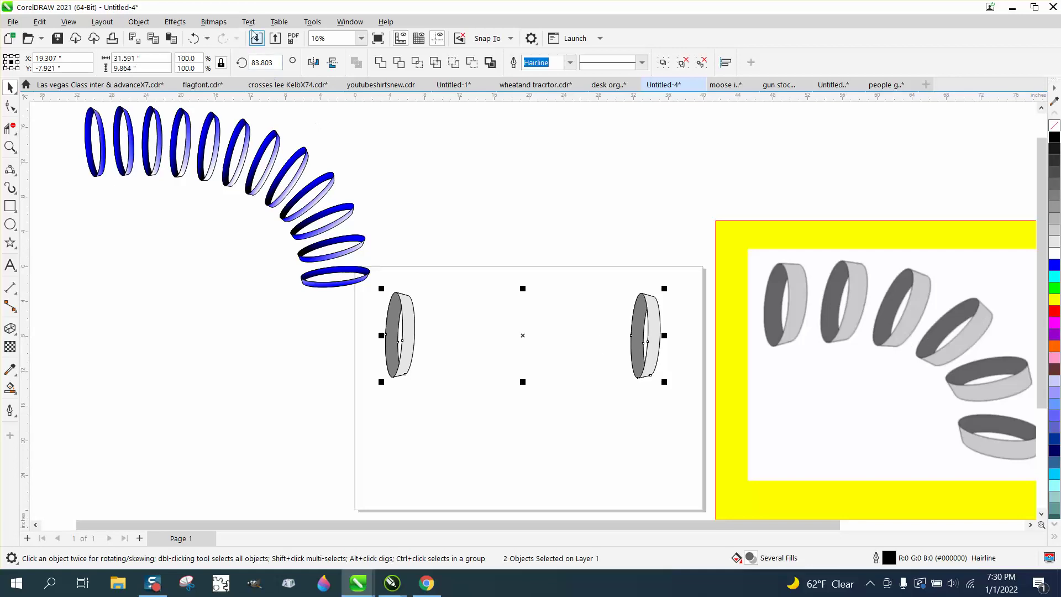
Step: Apply a 4-step blend between the two upright rings via Effects > Blend
click(176, 24)
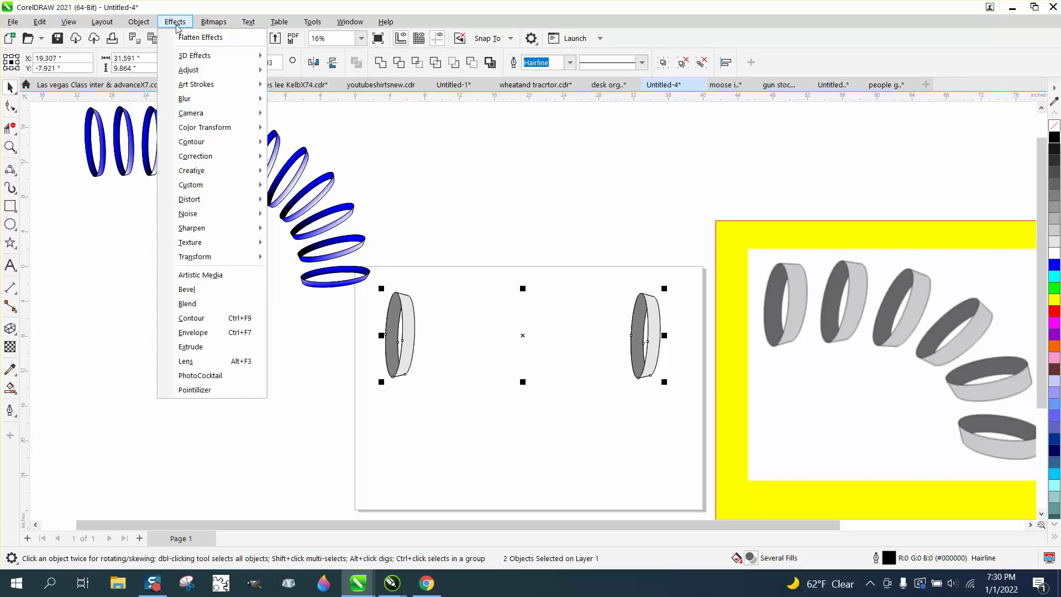
click(233, 304)
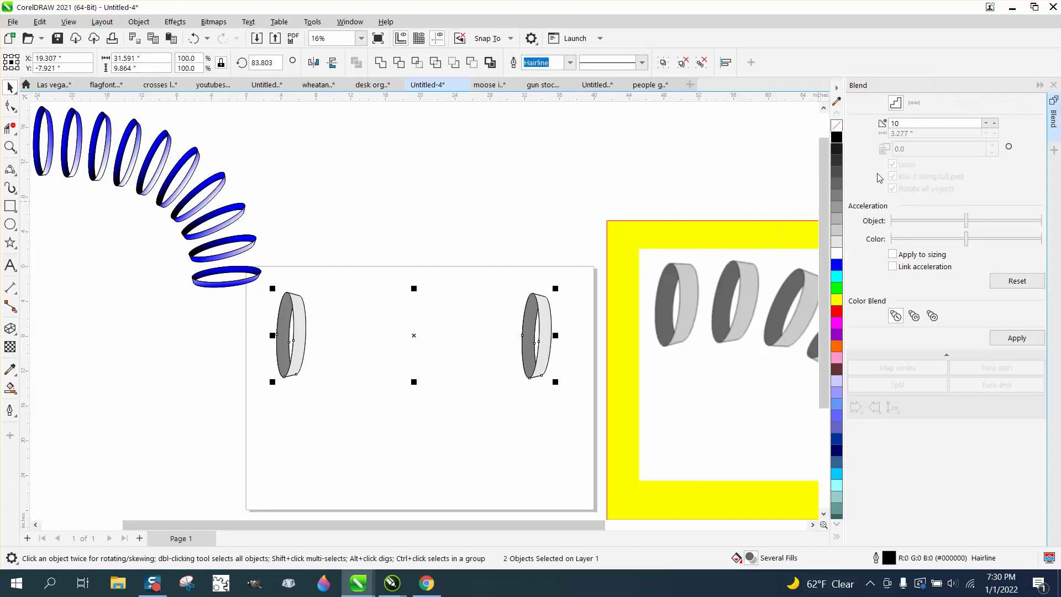
drag(904, 123, 873, 128)
click(1016, 338)
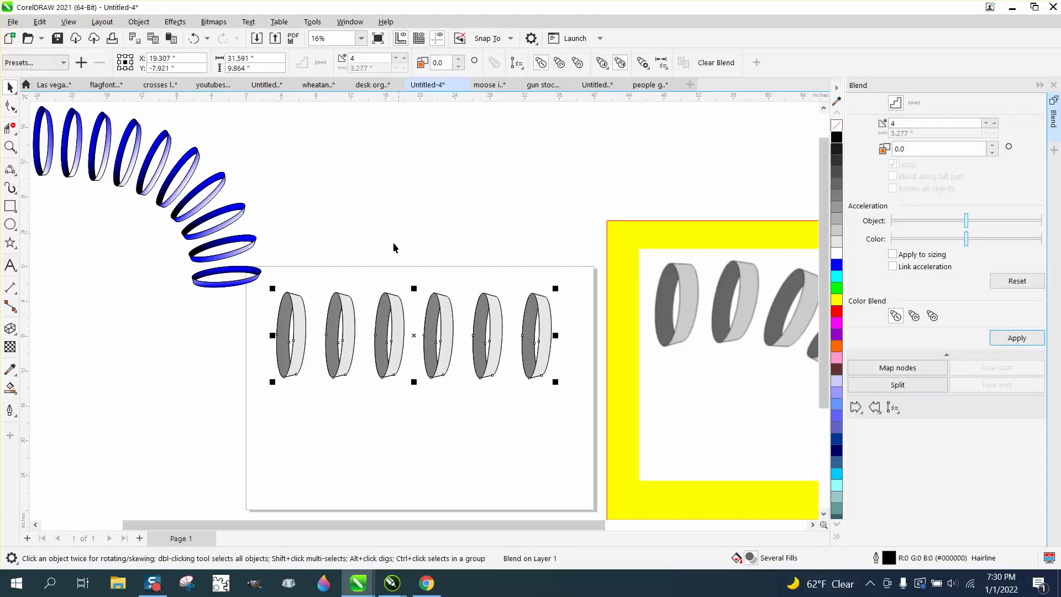
Step: Move the six-ring blend up above the page
click(480, 227)
scroll(463, 268, down, 1)
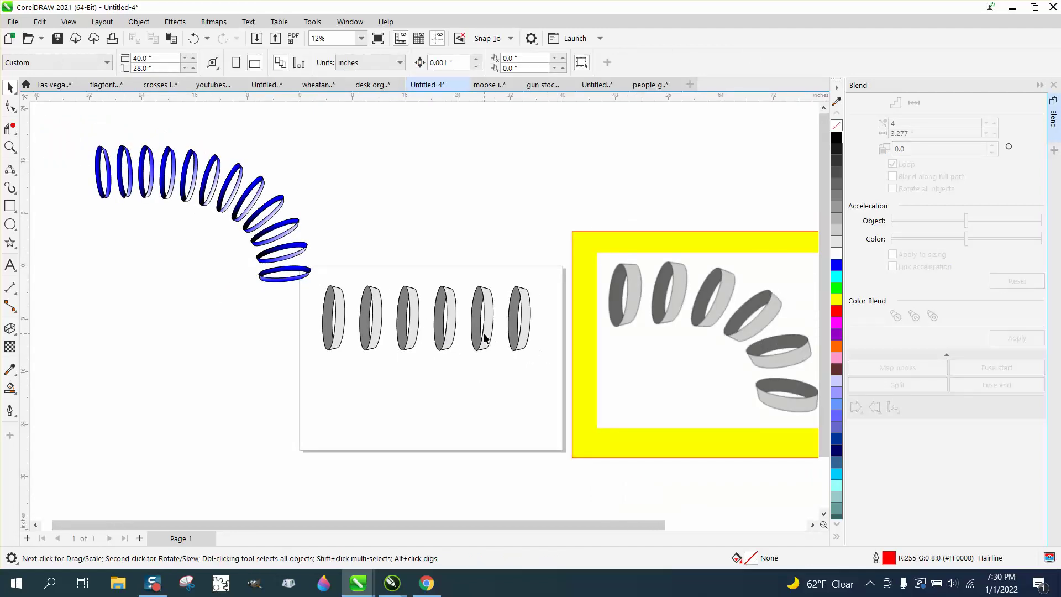
drag(446, 332, 456, 235)
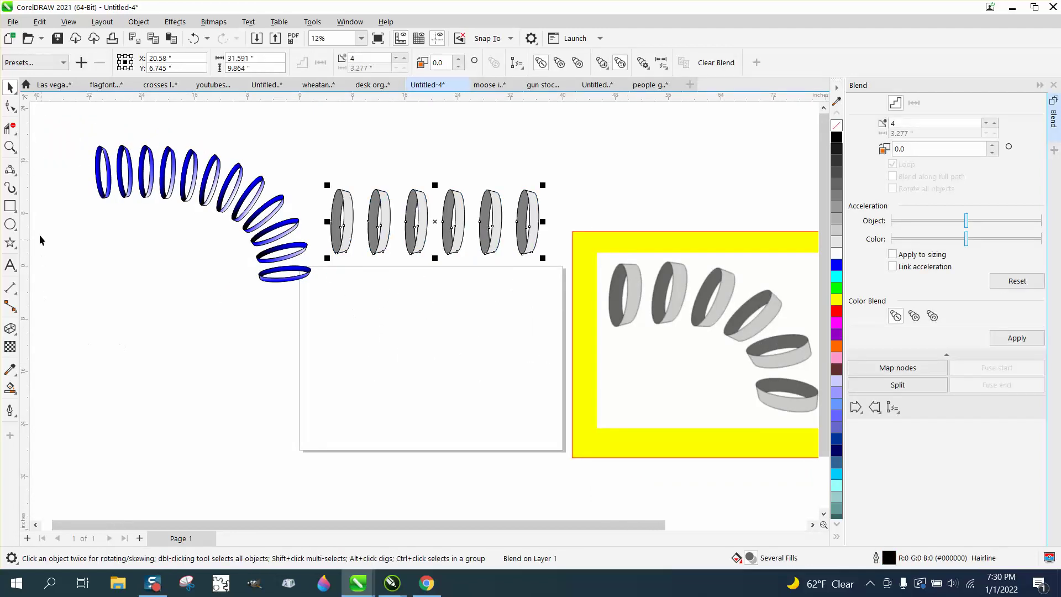
Step: Draw a downward-curving arc on the page with the 3-Point Curve tool
click(14, 175)
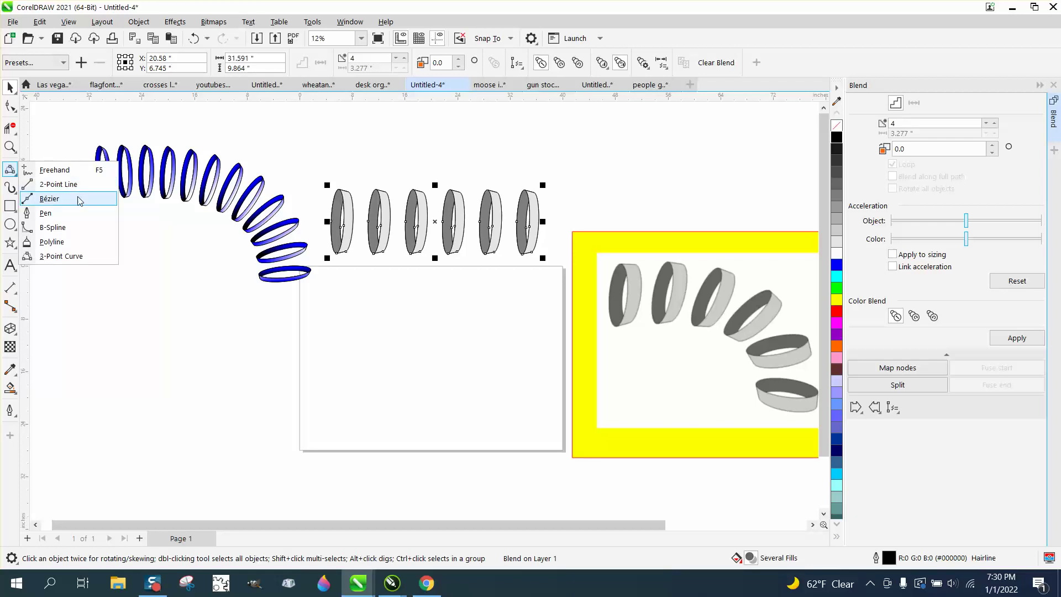
click(56, 255)
drag(362, 309, 508, 386)
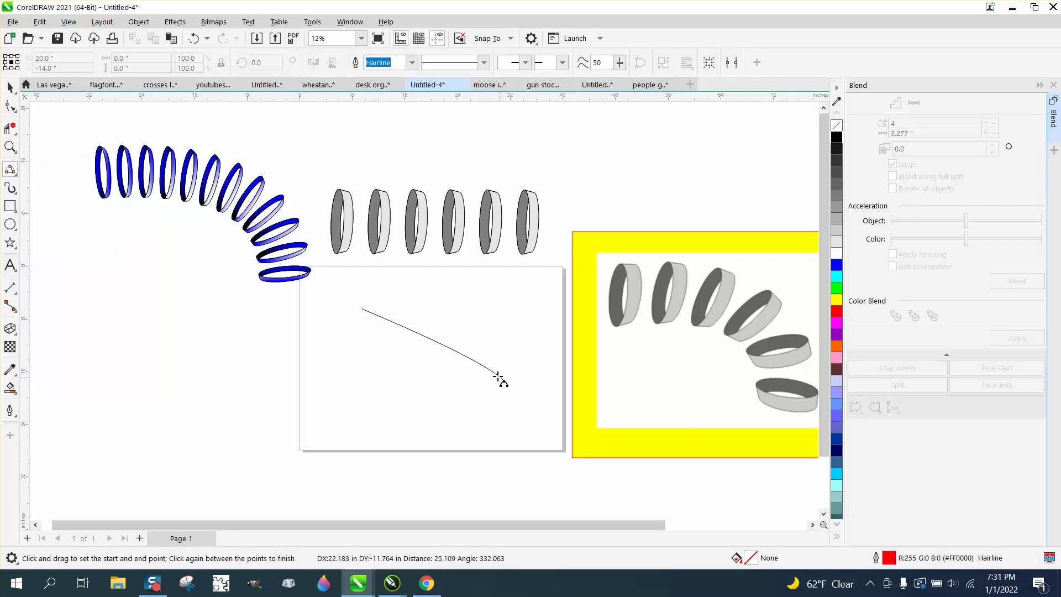
click(476, 334)
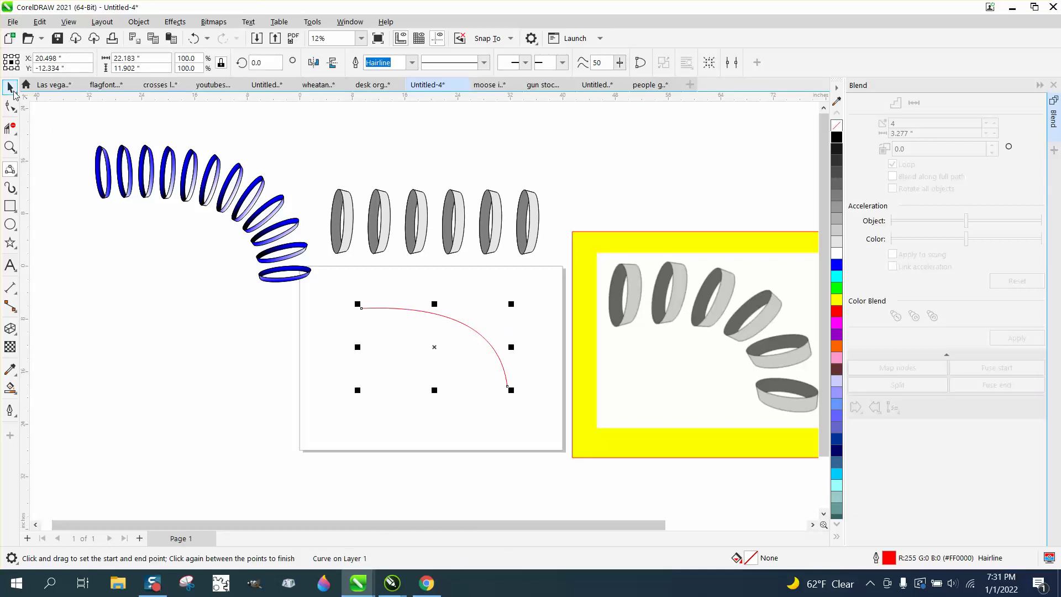
click(11, 87)
Step: Attach the ring blend to the red arc as a new path, spread along it with all rings rotated
click(426, 231)
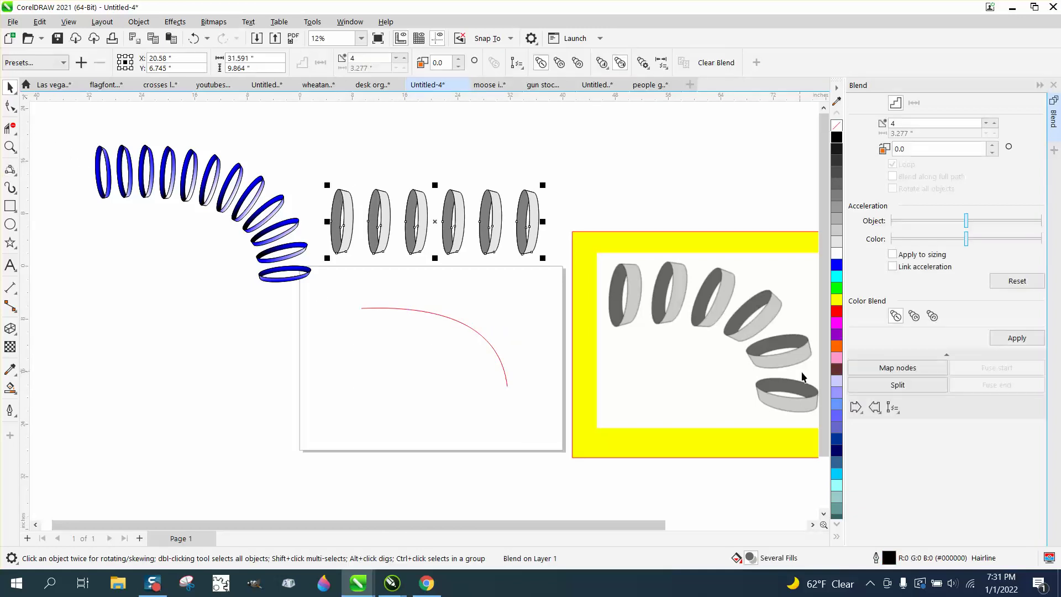
click(893, 409)
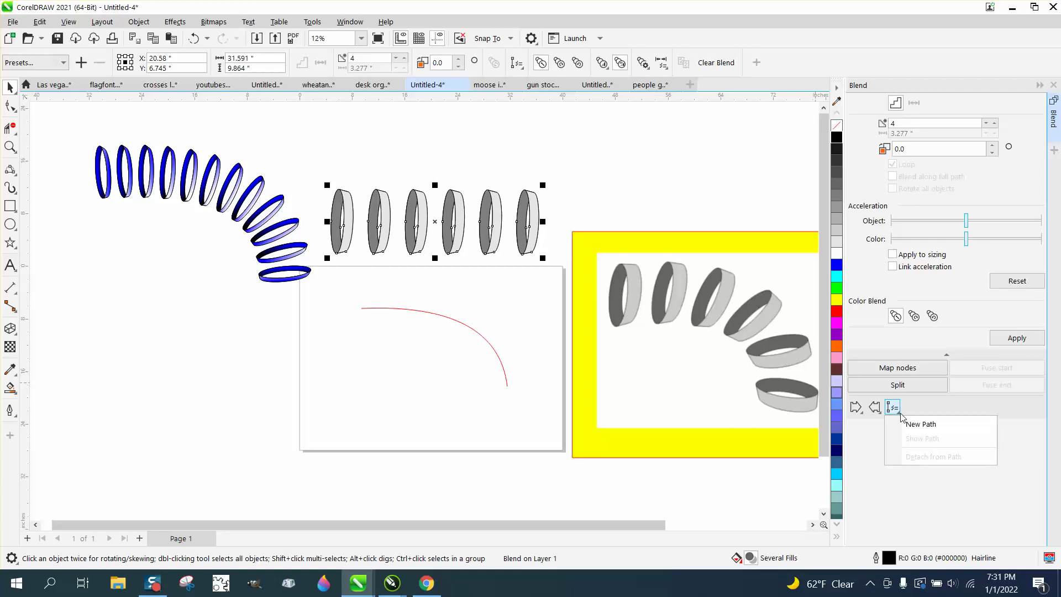
click(914, 423)
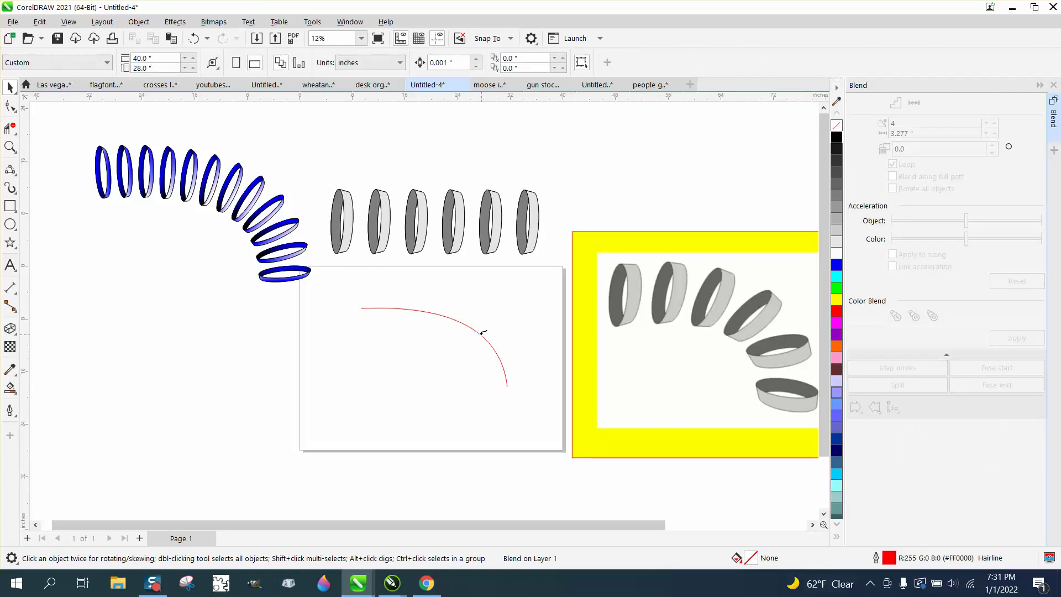
click(482, 332)
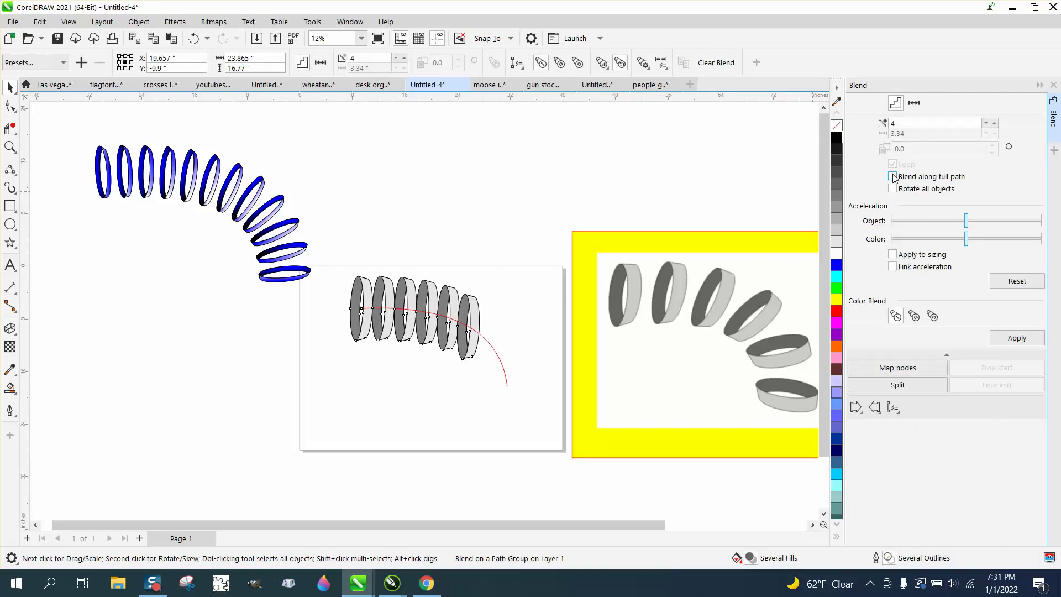
click(893, 189)
click(1017, 339)
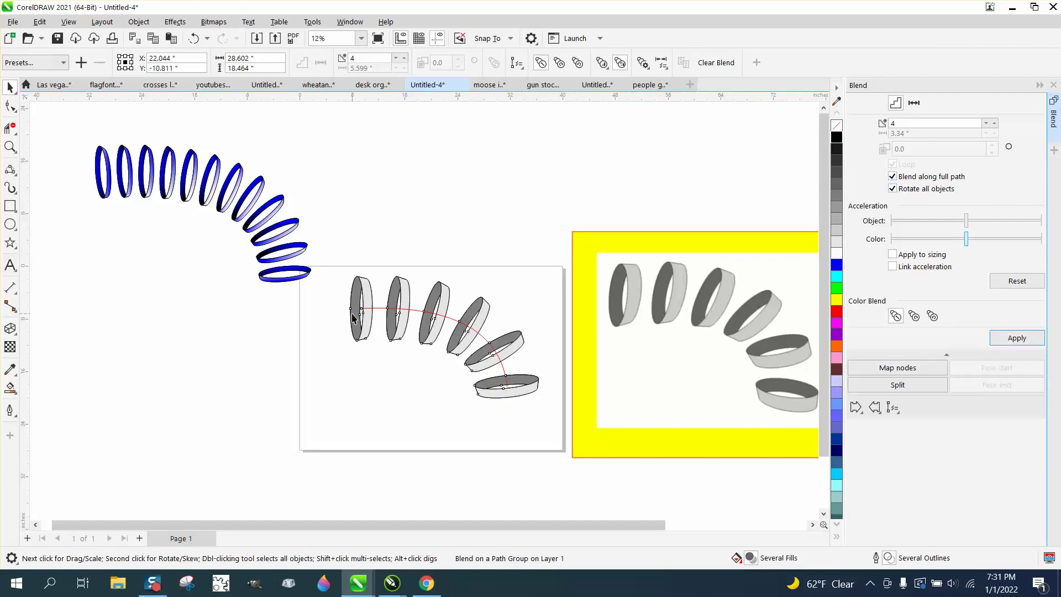
click(10, 146)
Step: Drag the arc's start node up-left and adjust its curvature to smooth the rings' sweep
drag(333, 242, 608, 437)
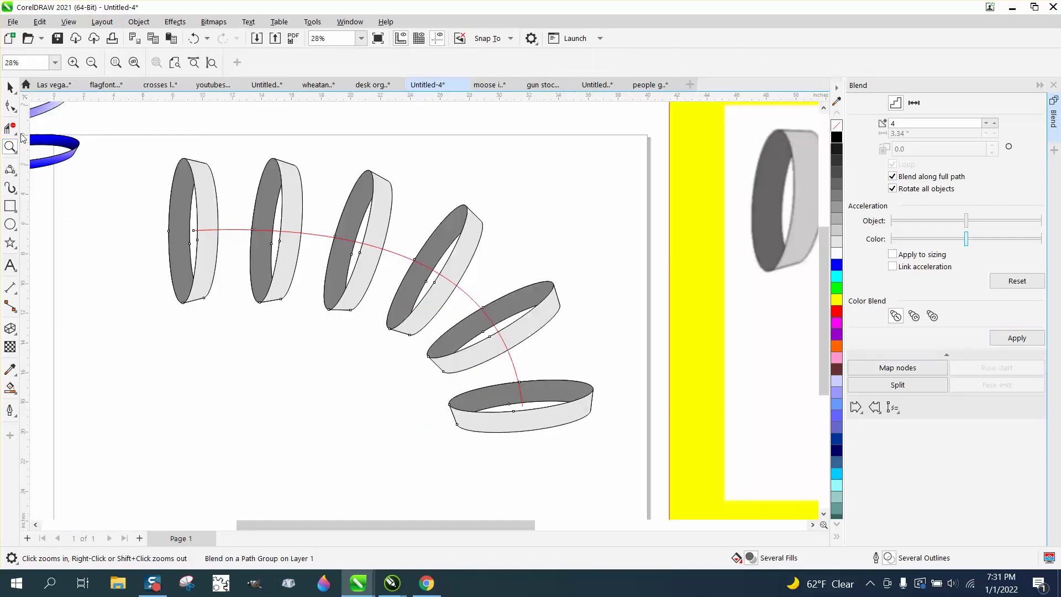
click(15, 113)
click(50, 105)
click(195, 231)
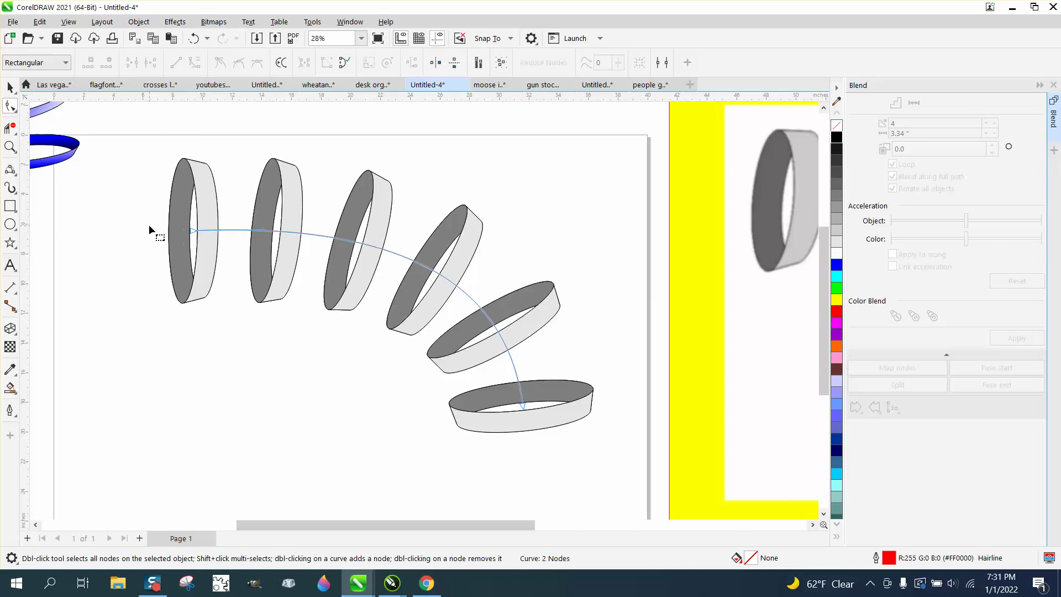
drag(192, 231, 155, 199)
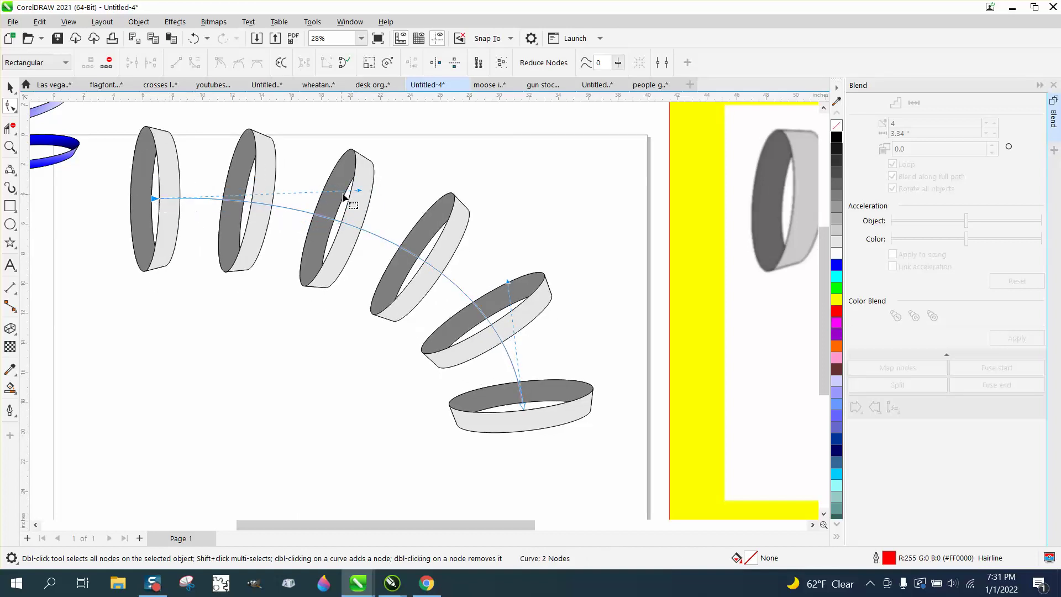
drag(507, 282, 534, 271)
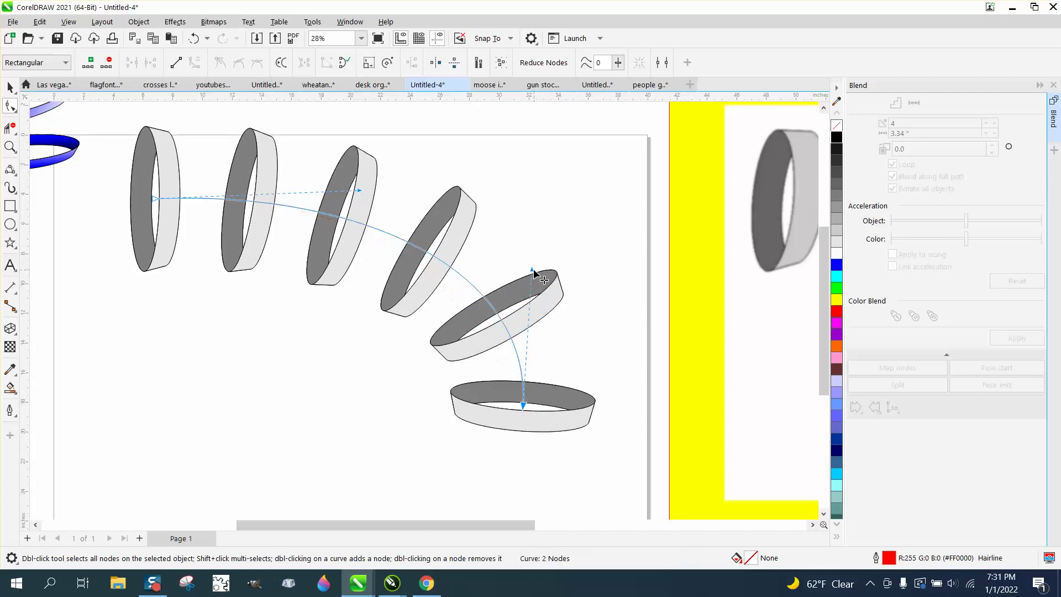
scroll(514, 314, down, 2)
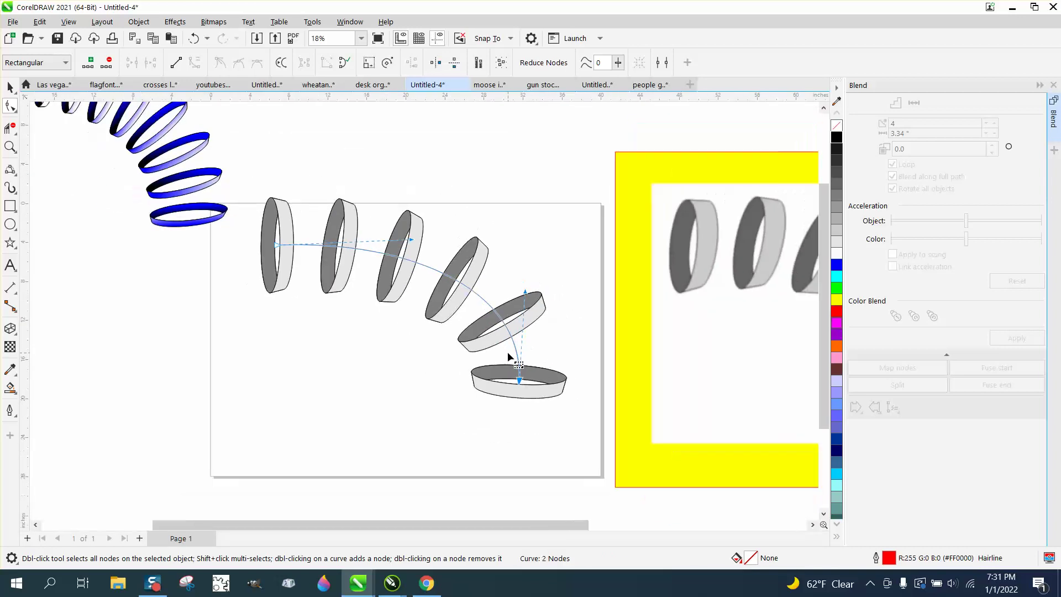
double_click(10, 87)
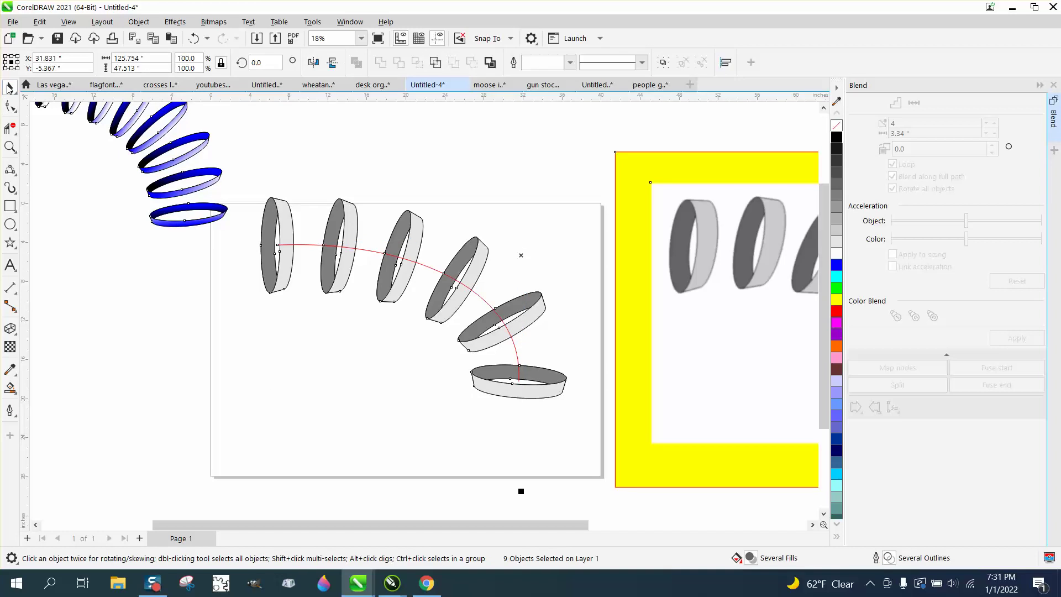
Step: Undo back to the two end rings and reblend them with 8 steps, giving ten rings
click(194, 39)
click(194, 39)
click(195, 40)
click(195, 39)
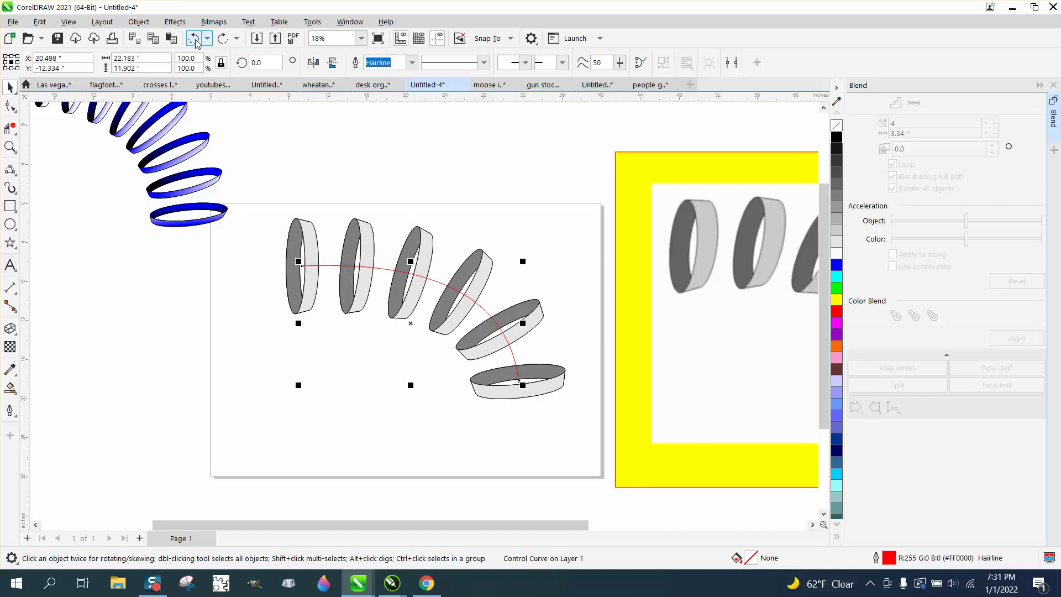
click(195, 39)
click(194, 39)
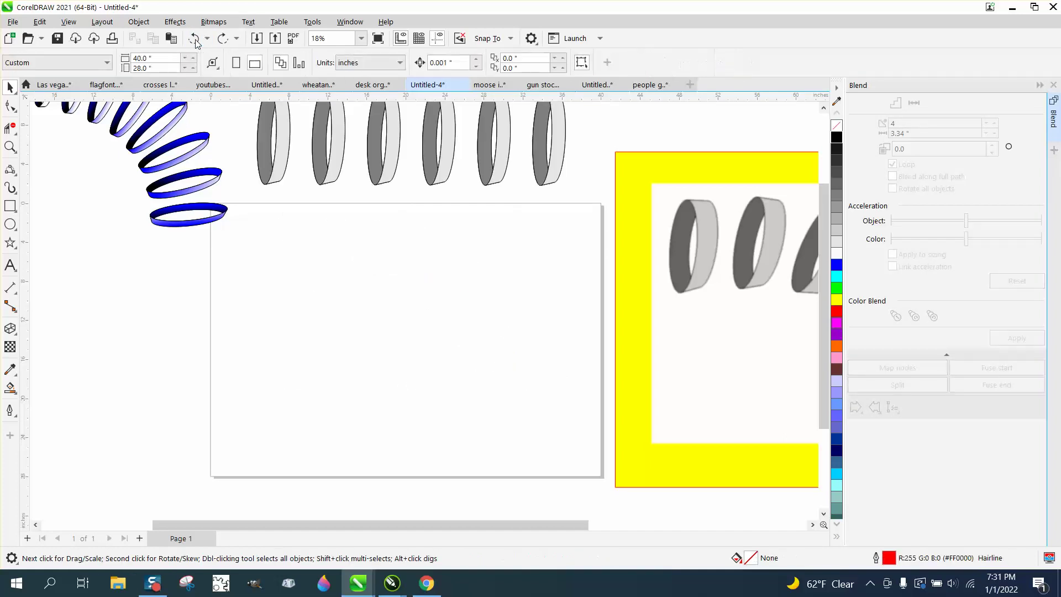
click(195, 39)
click(194, 40)
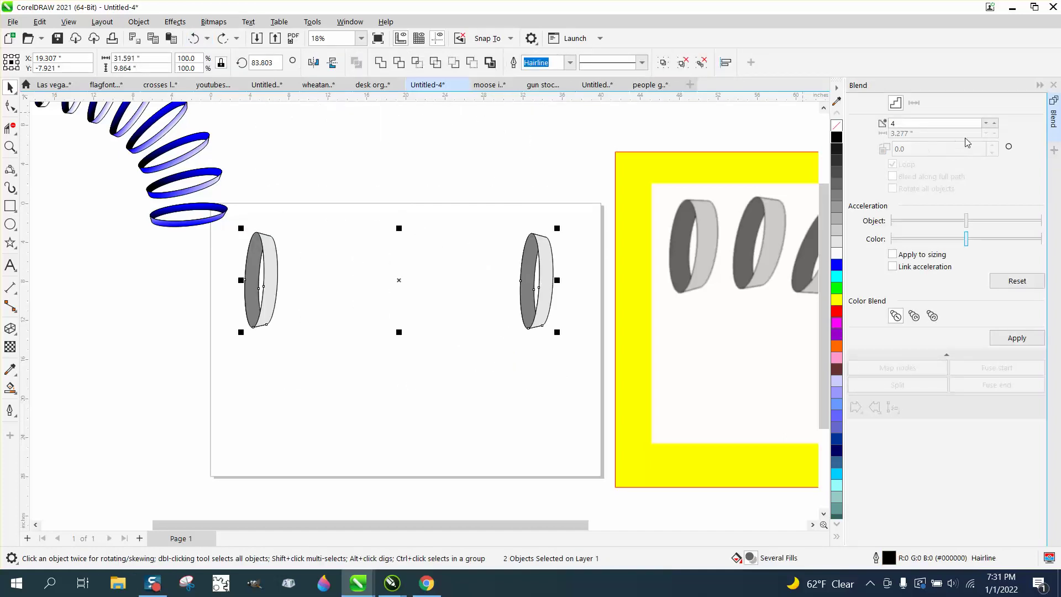
click(995, 124)
click(1016, 337)
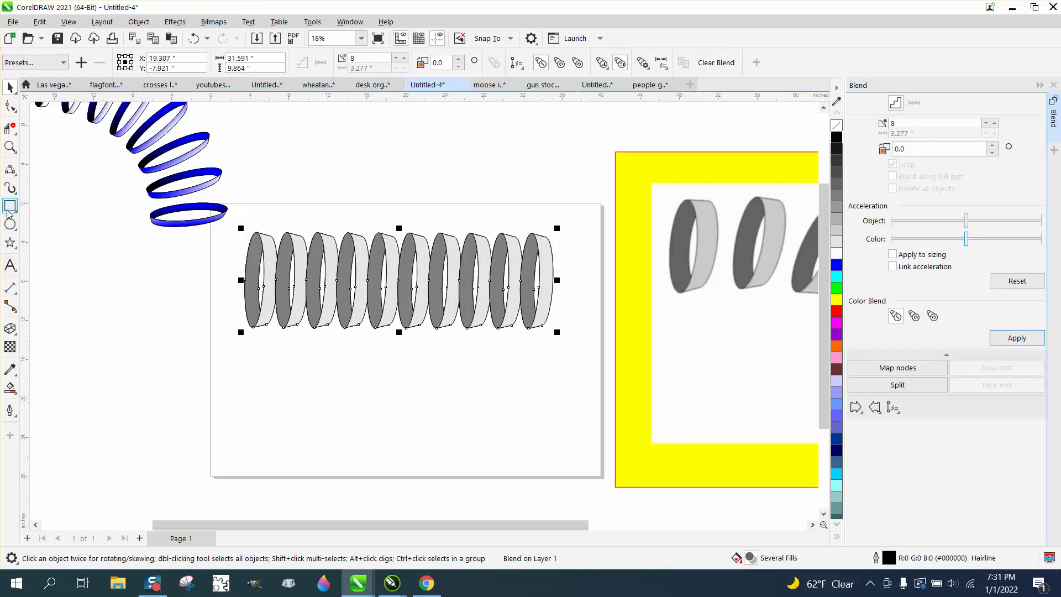
Step: Draw a downward-curving 3-point arc from the first ring toward the lower right
click(11, 170)
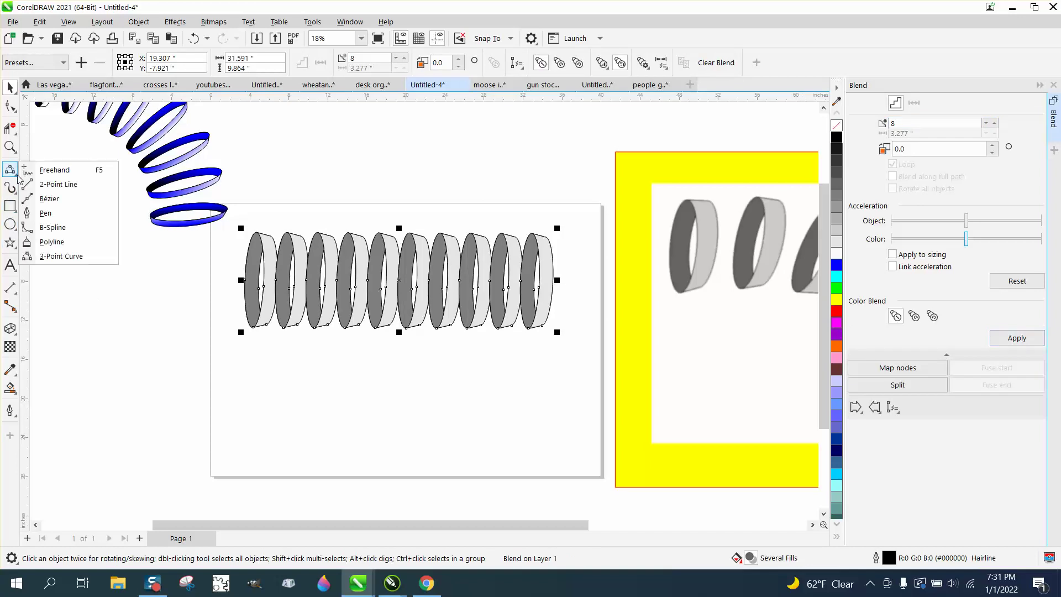
click(61, 256)
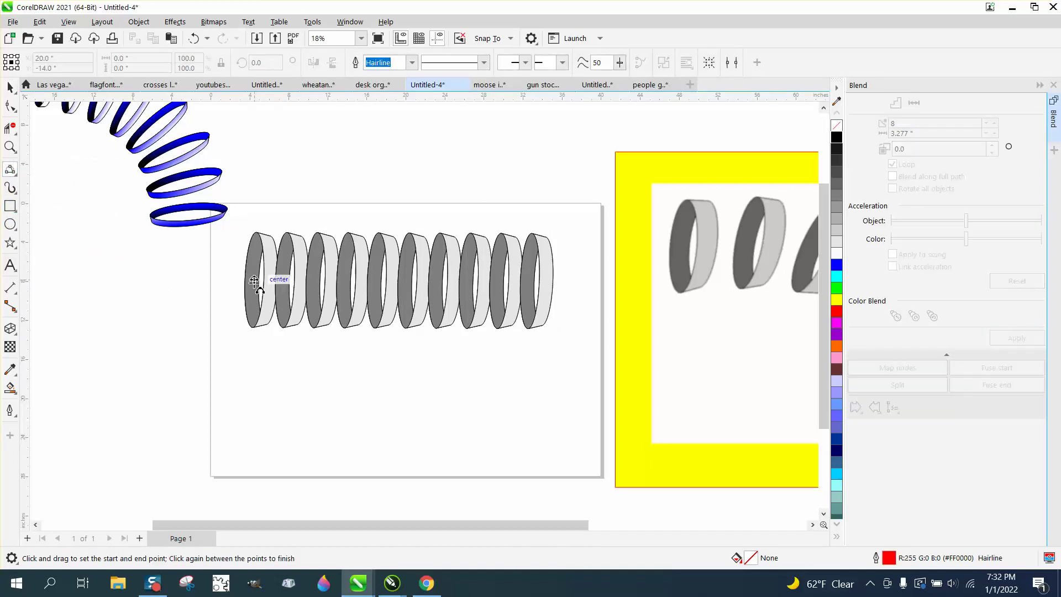
drag(256, 281, 557, 439)
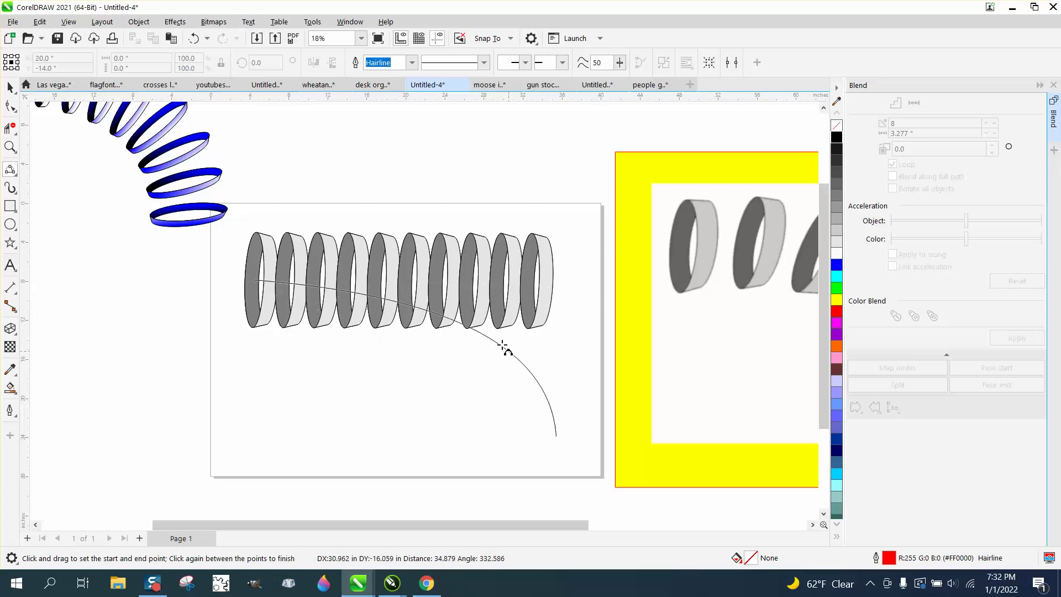
click(473, 308)
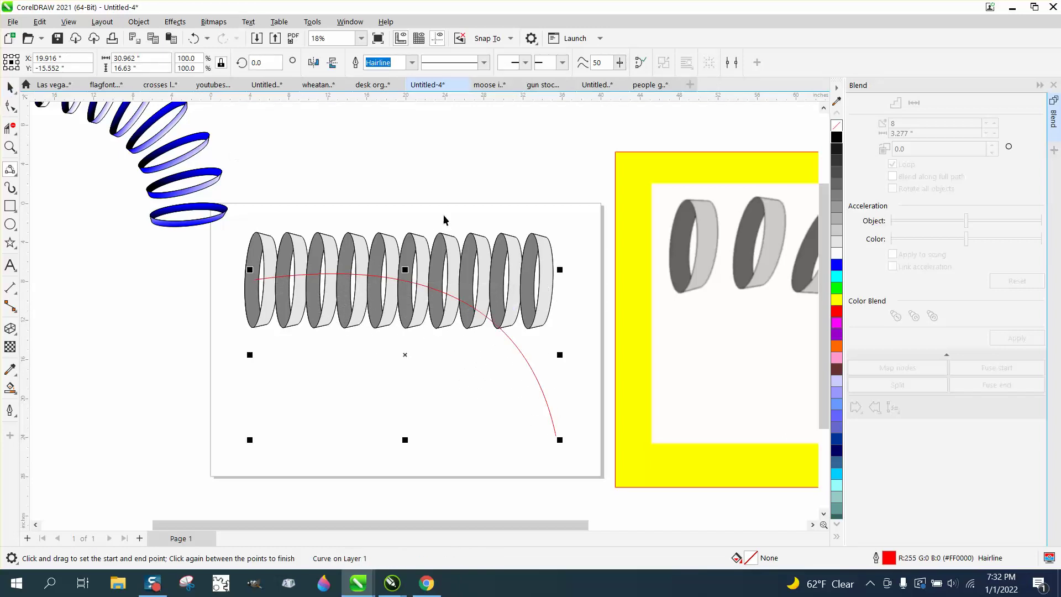
key(space)
Step: Put the ring blend on the red arc as a new path, rotating all objects
click(389, 246)
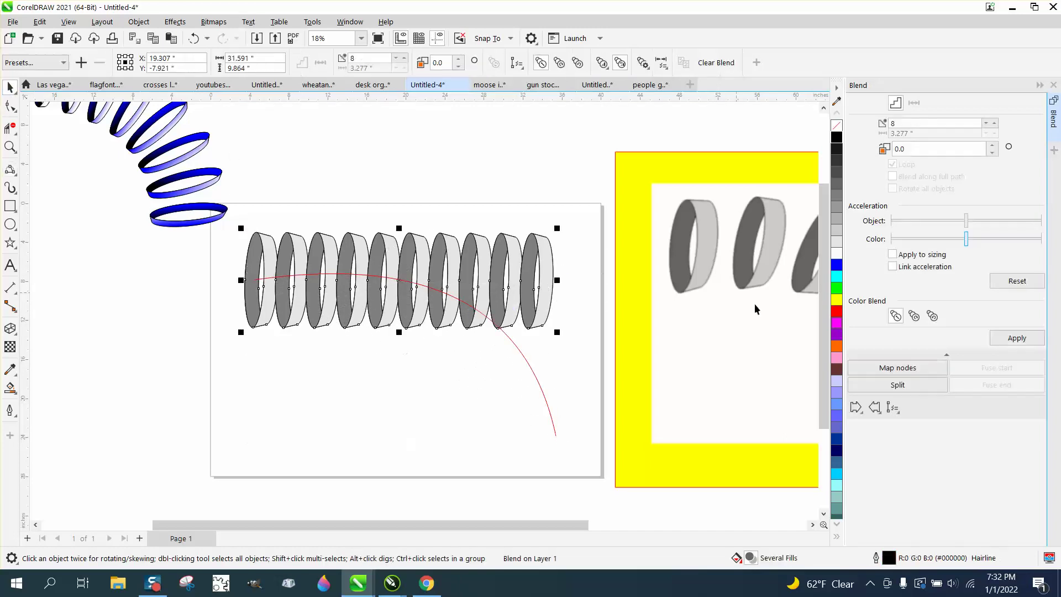
click(899, 413)
click(919, 424)
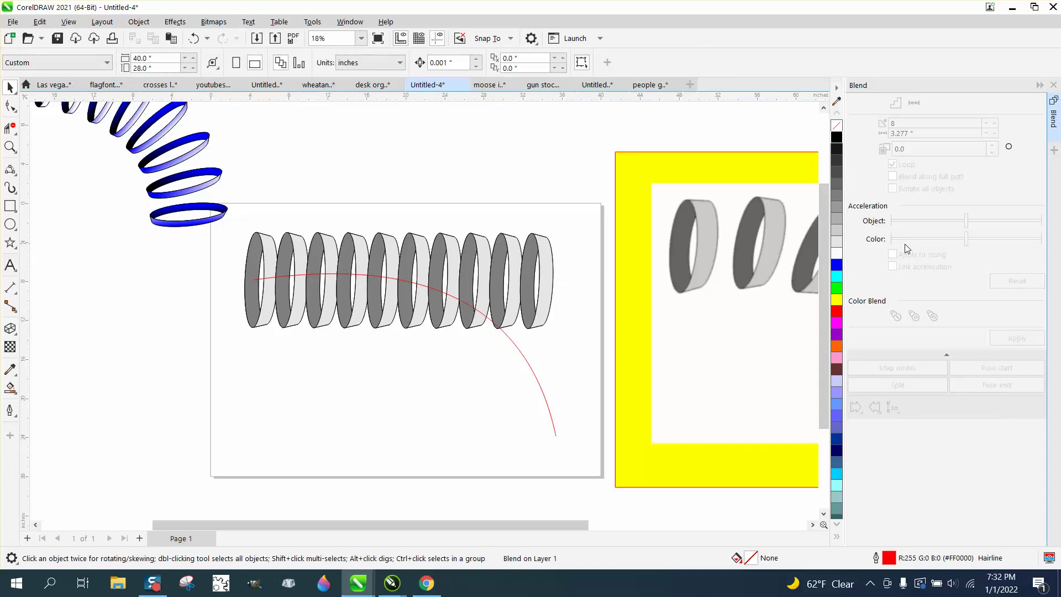
click(524, 353)
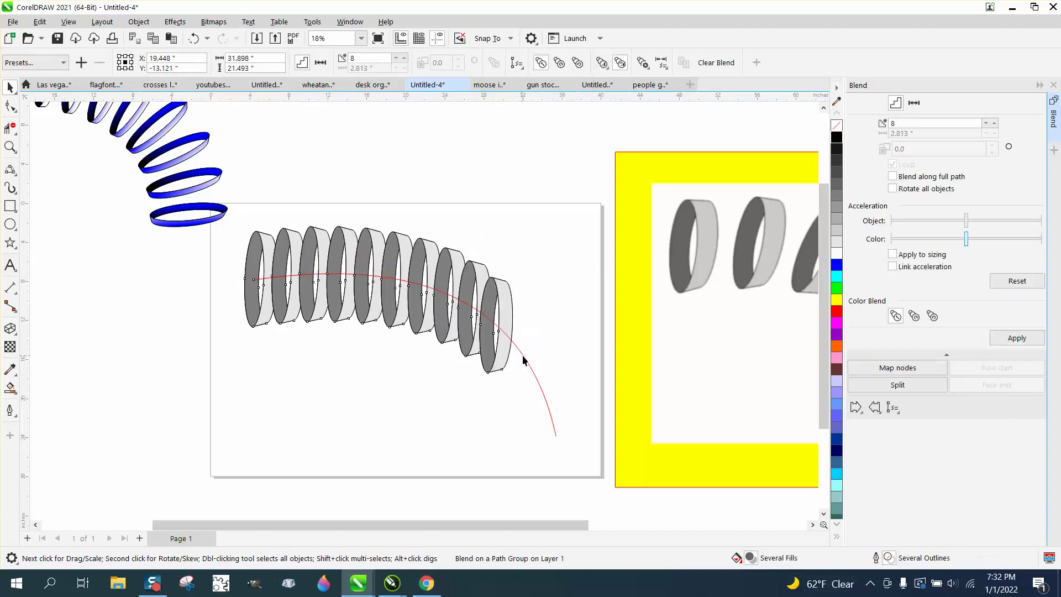
click(893, 189)
click(1017, 338)
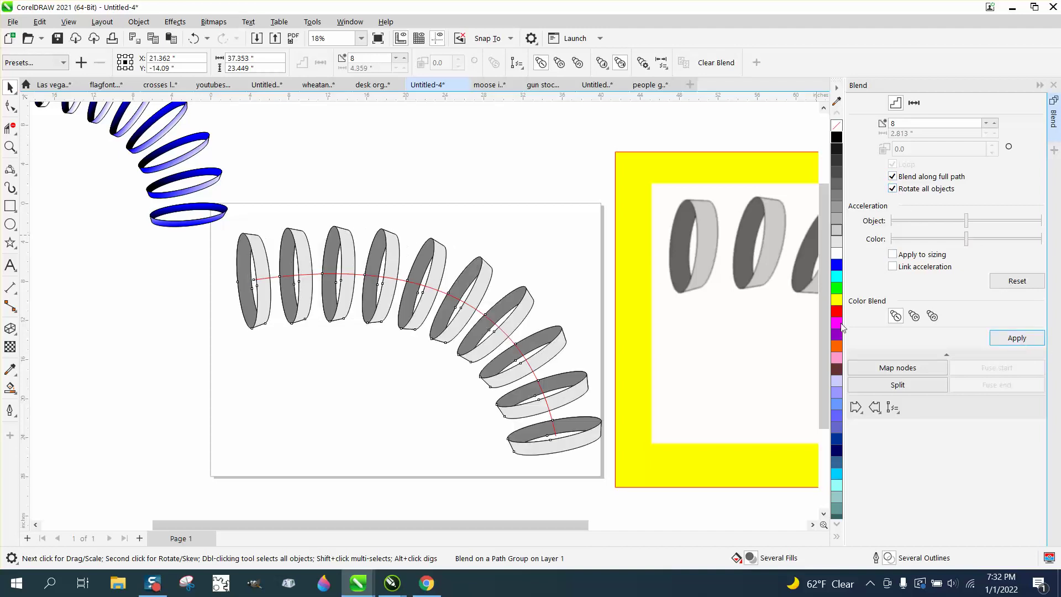
click(451, 295)
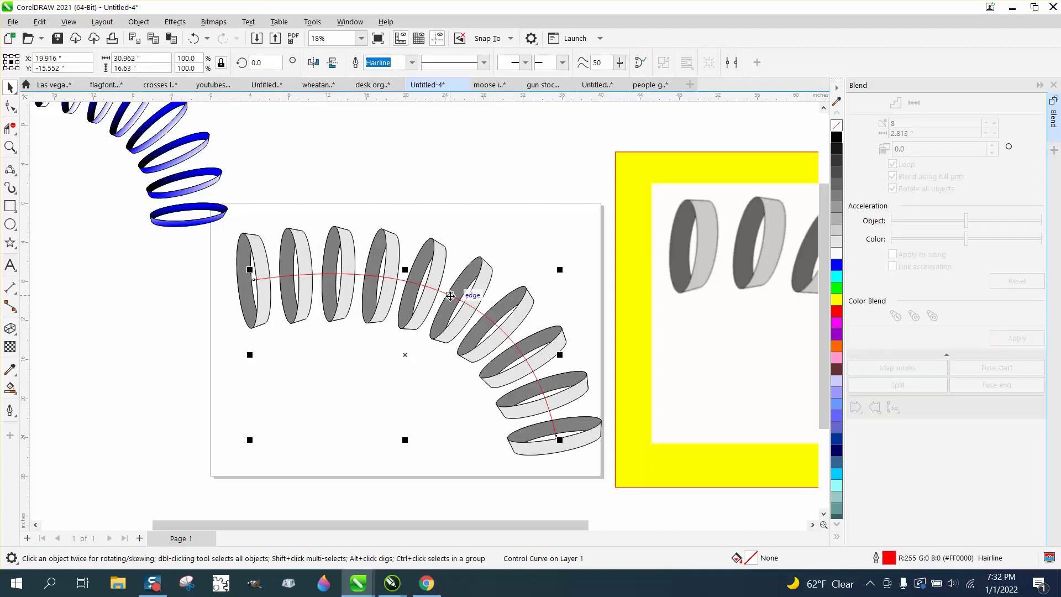
Step: Break the blend on the path apart into separate pieces via the Object menu
click(144, 23)
click(354, 158)
scroll(353, 156, down, 1)
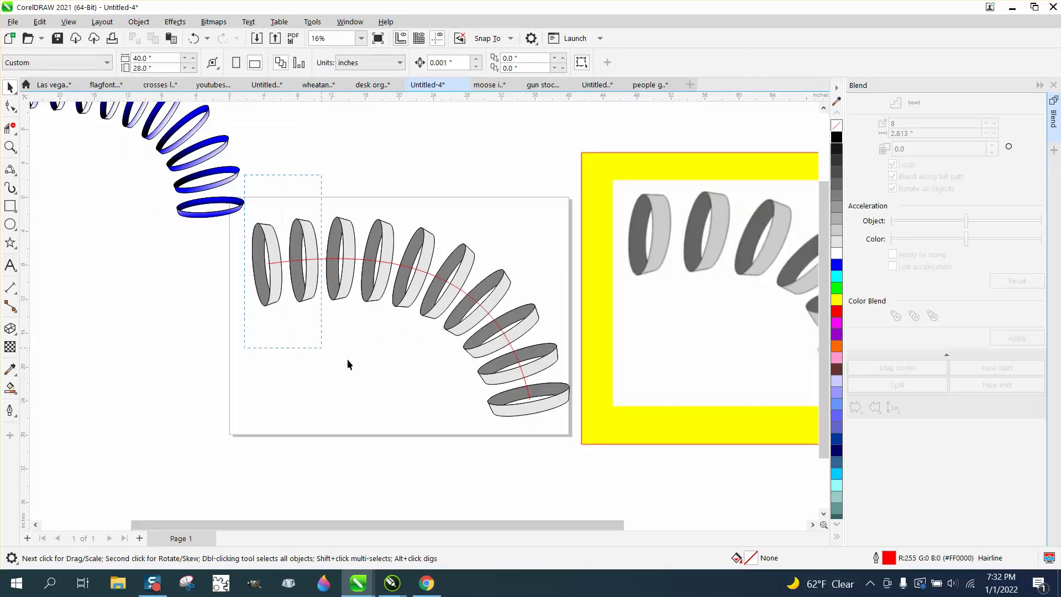
click(546, 371)
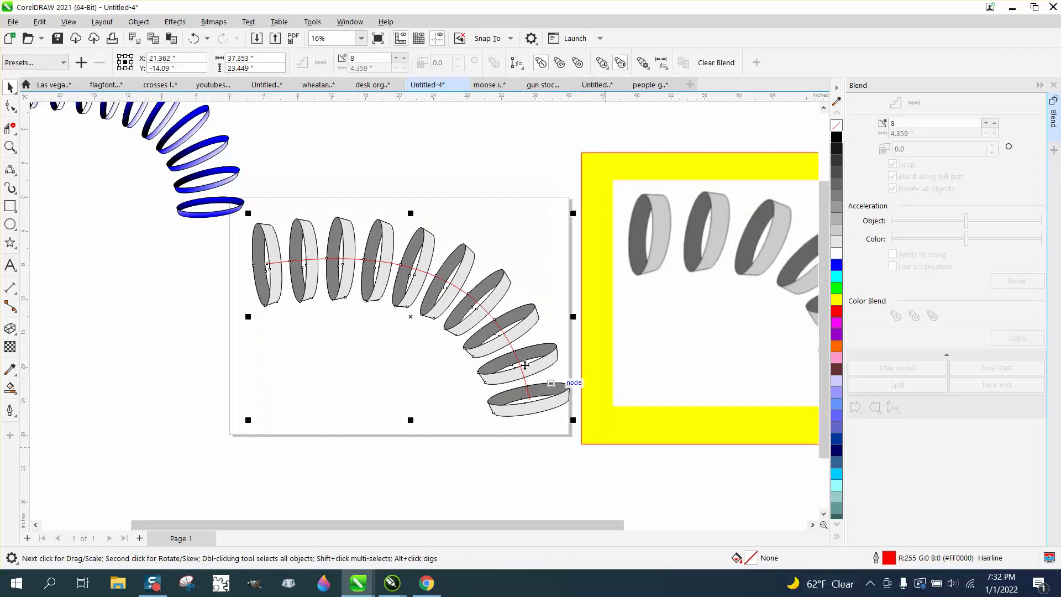
click(139, 21)
click(172, 319)
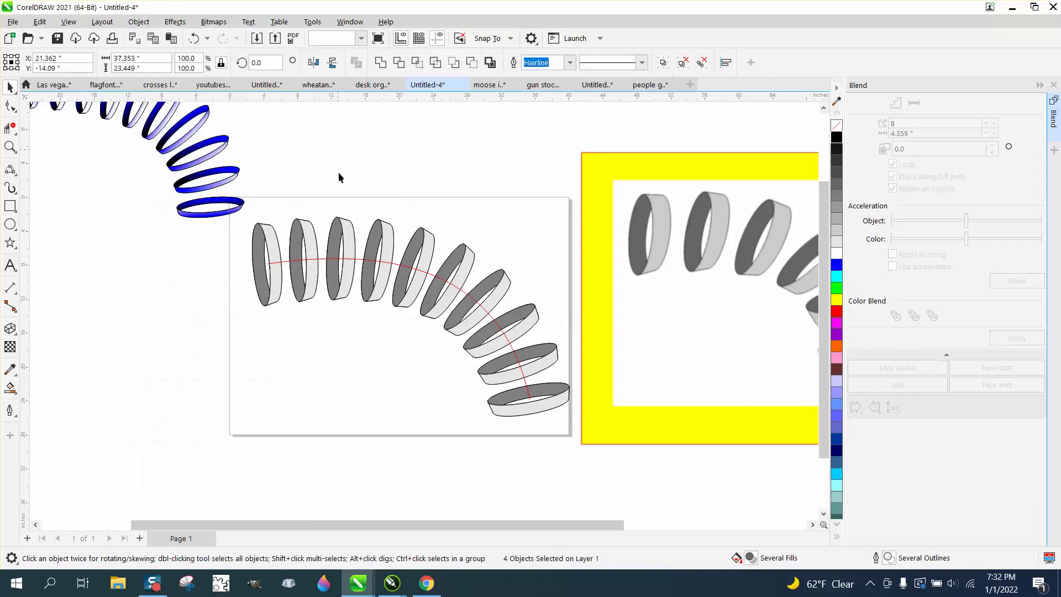
Step: Delete the red guide curve, leaving only the grey rings
click(331, 260)
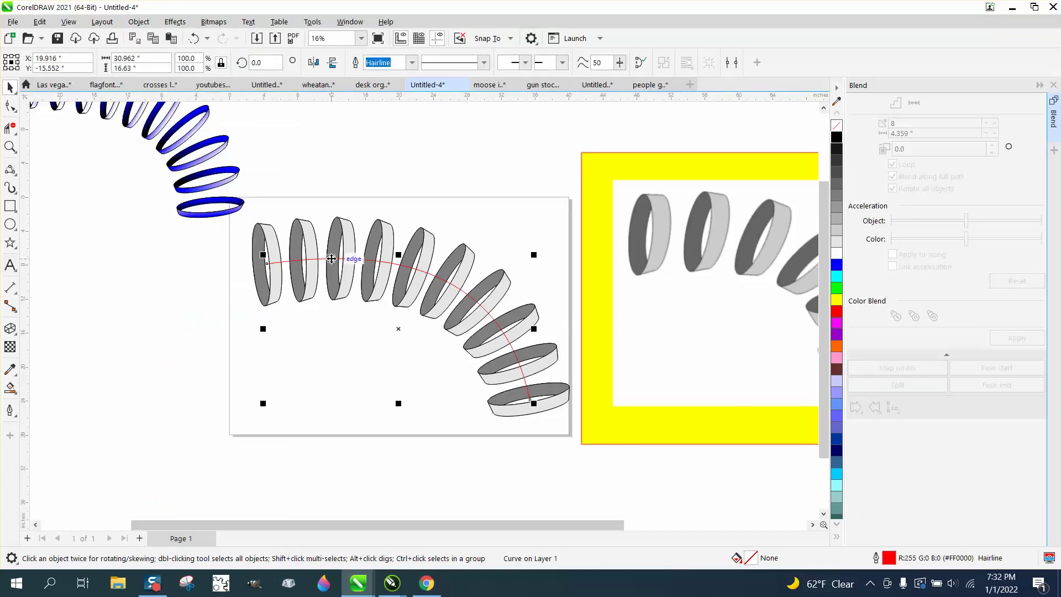
key(Delete)
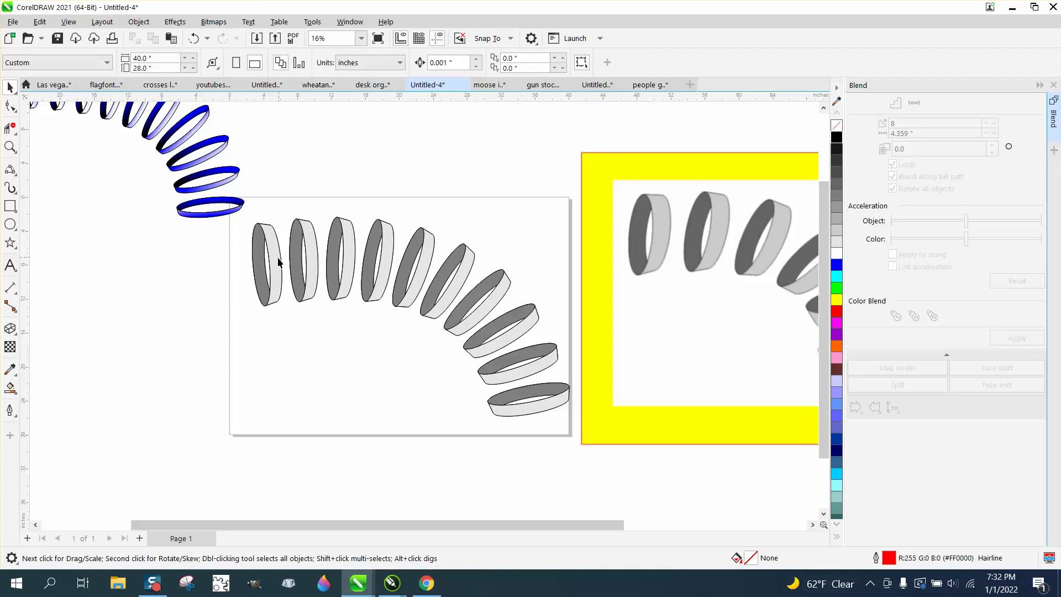
click(10, 147)
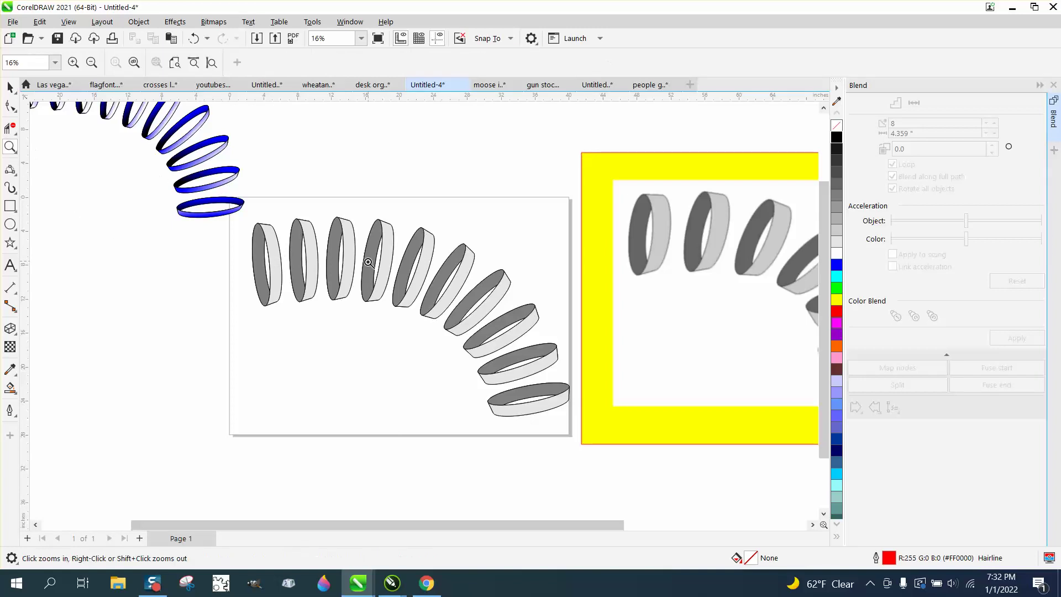
scroll(728, 260, up, 5)
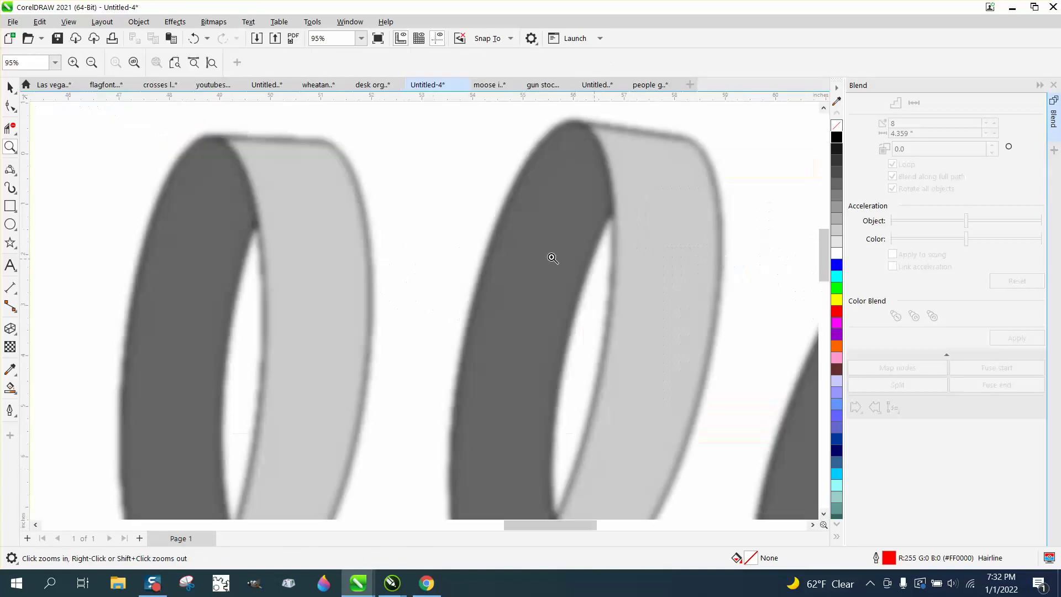
scroll(415, 249, down, 6)
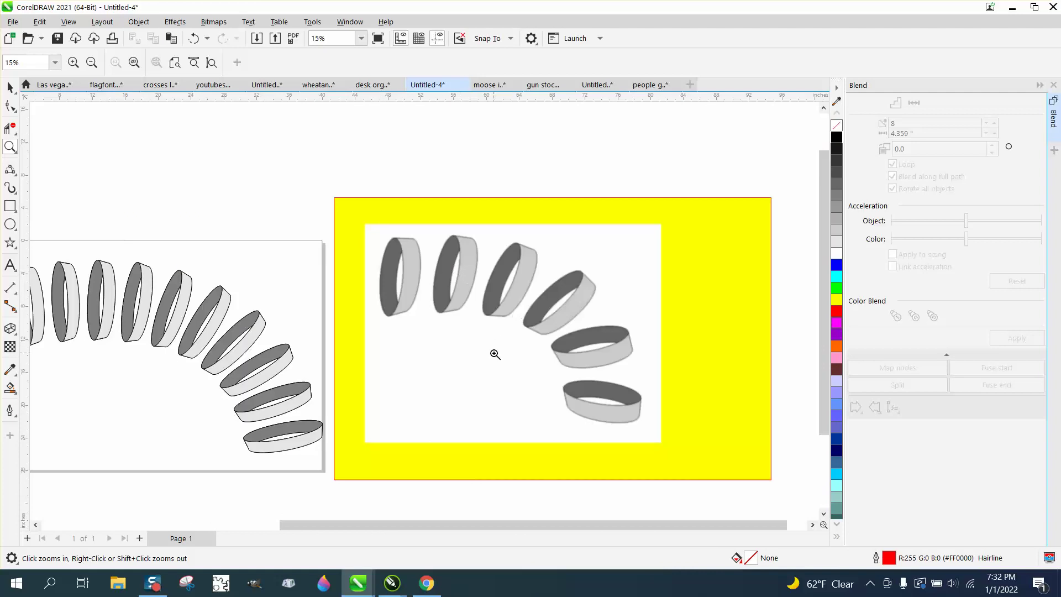
scroll(495, 354, down, 1)
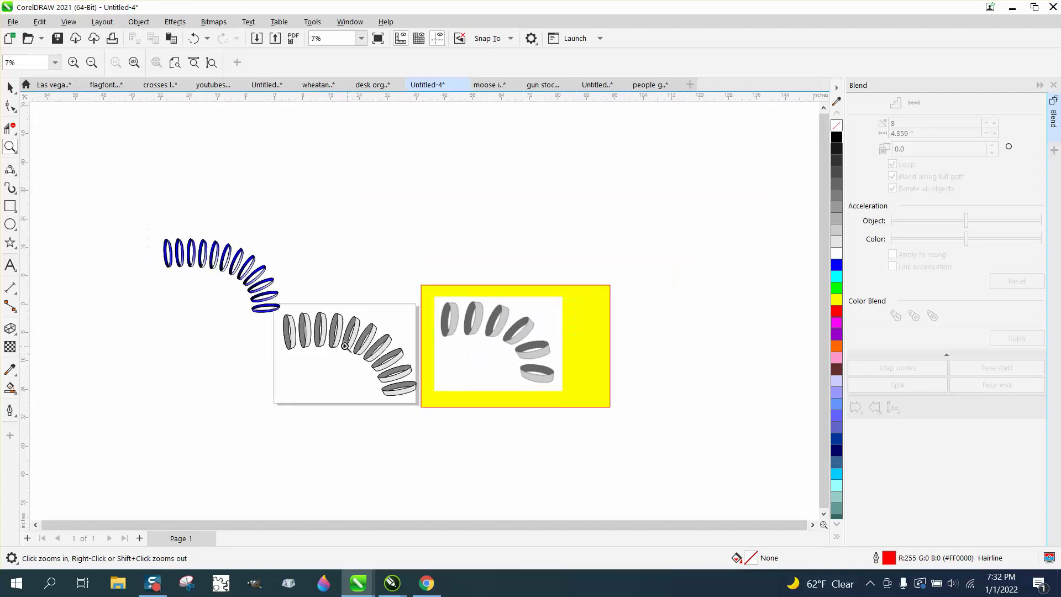
drag(298, 299, 460, 406)
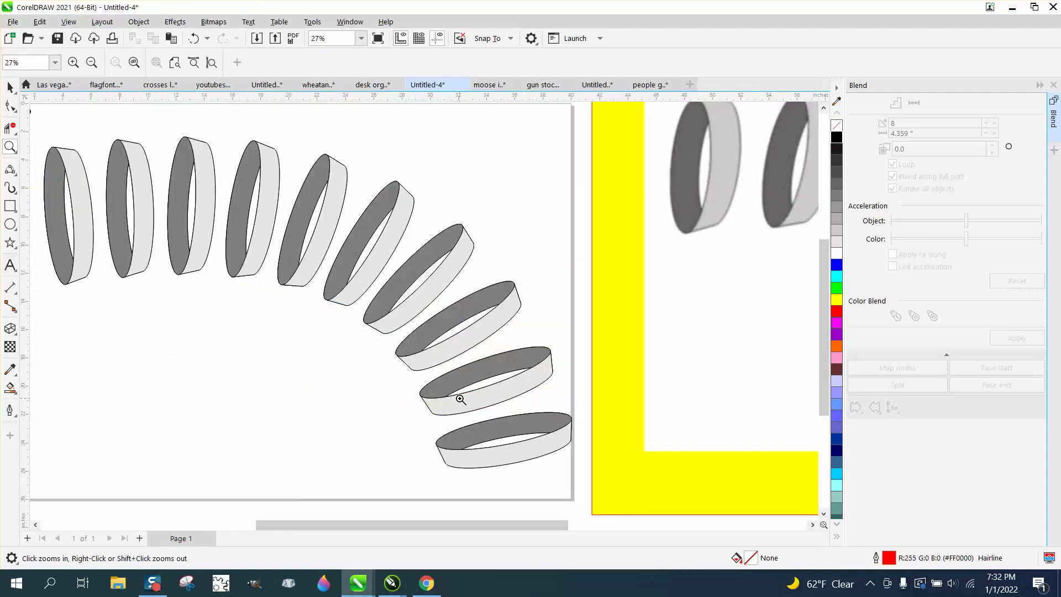
scroll(460, 399, down, 1)
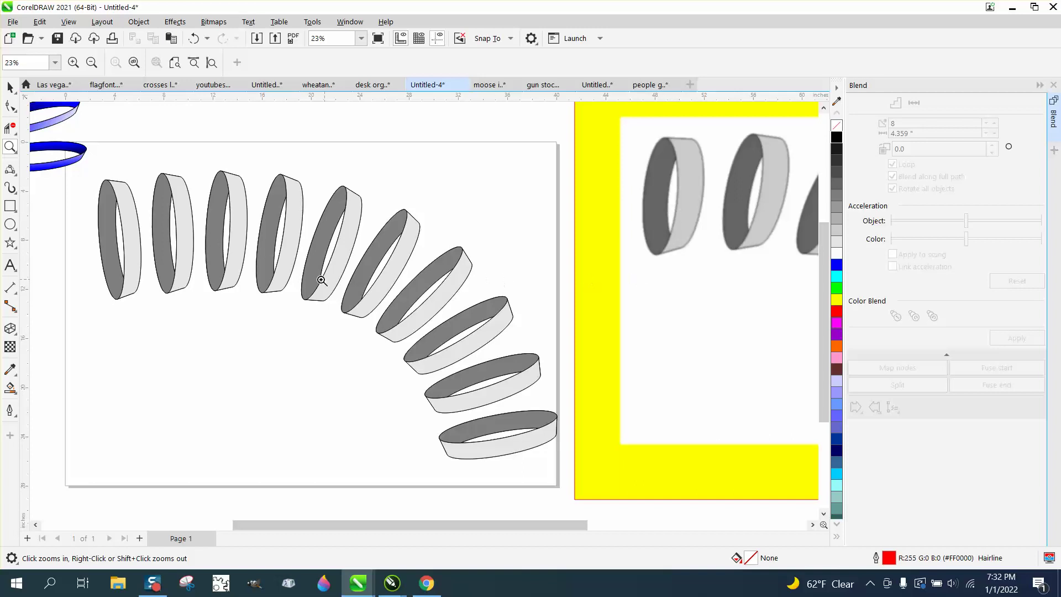
scroll(321, 280, down, 1)
scroll(630, 277, down, 2)
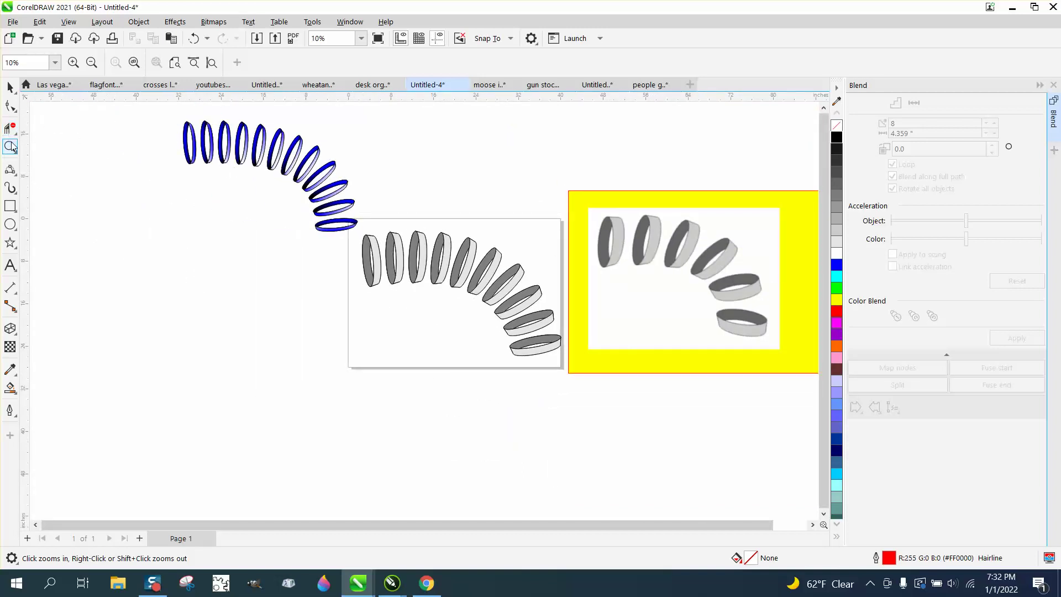
drag(165, 114, 453, 311)
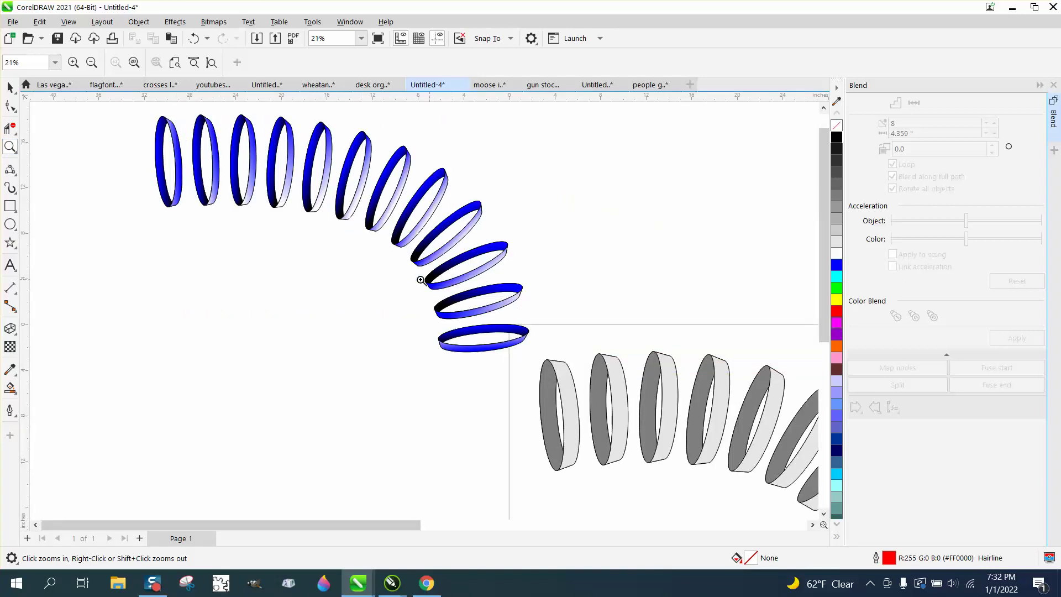
scroll(422, 278, down, 3)
scroll(422, 277, down, 1)
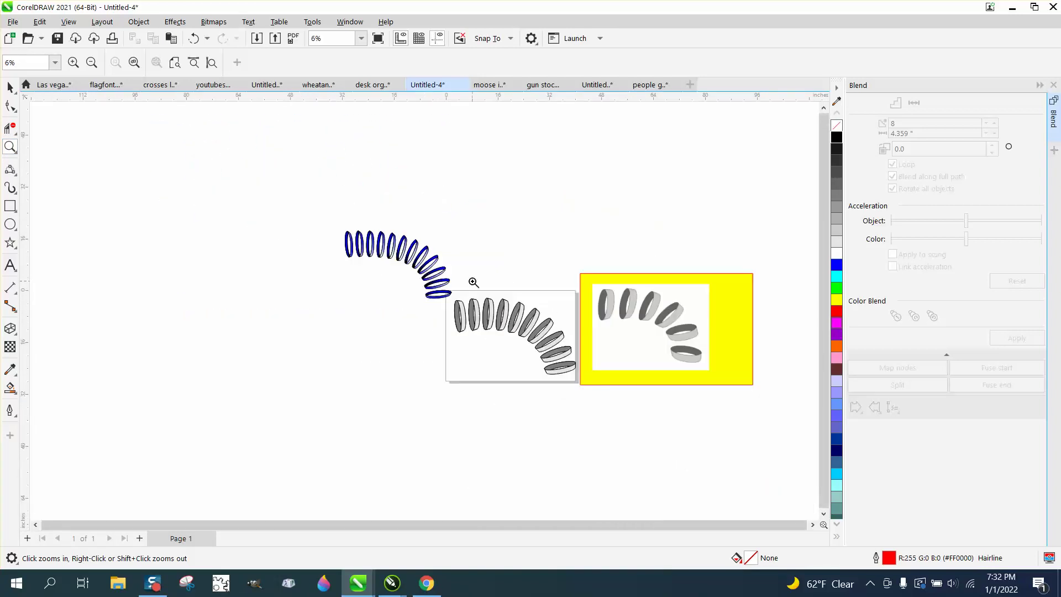